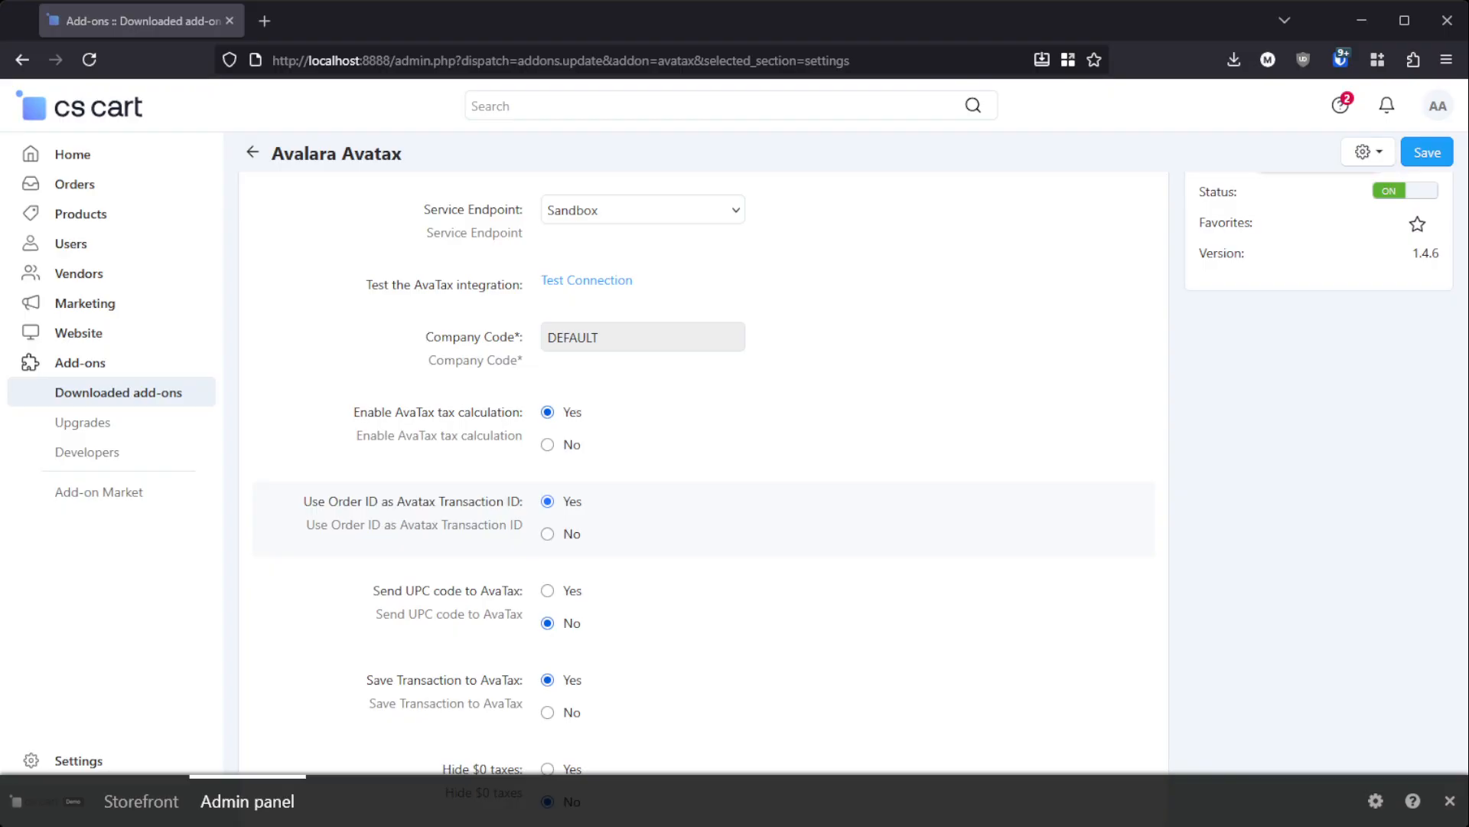
# Step: Add the white iPad with 16GB memory to the storefront cart and view the cart contents
pyautogui.scroll(-2, 734, 490)
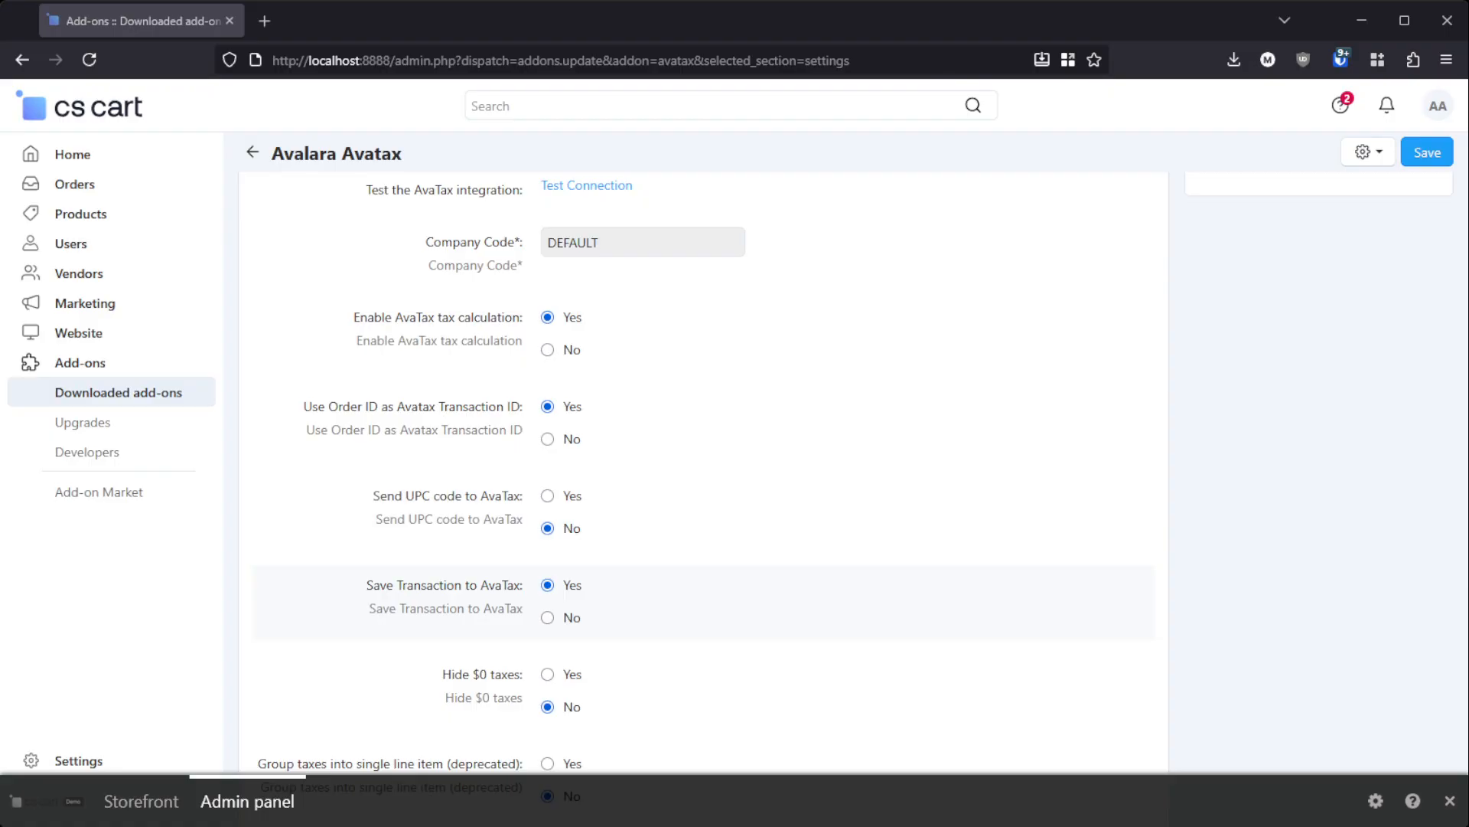
pyautogui.scroll(-2, 702, 470)
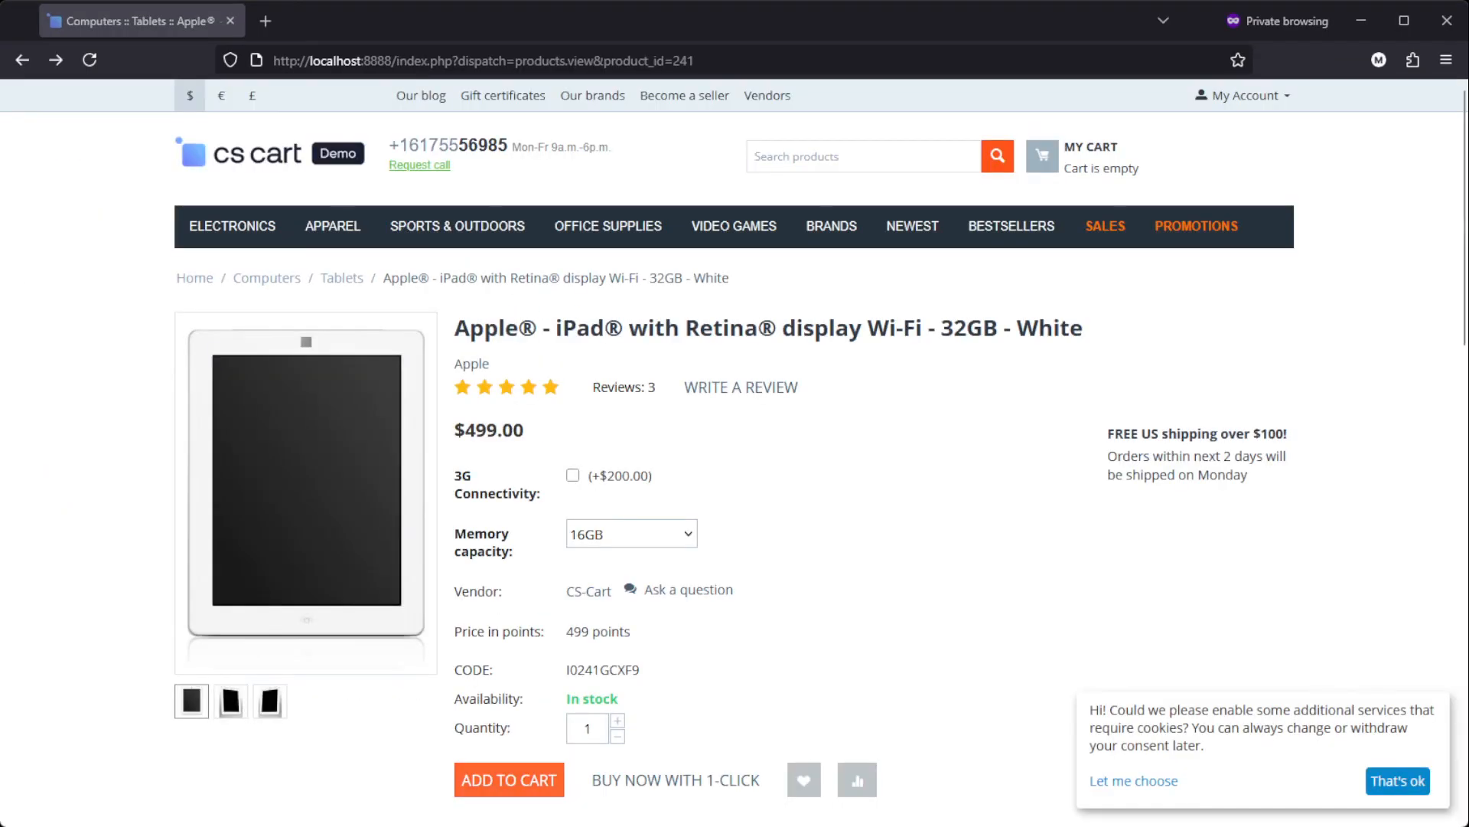
pyautogui.click(512, 760)
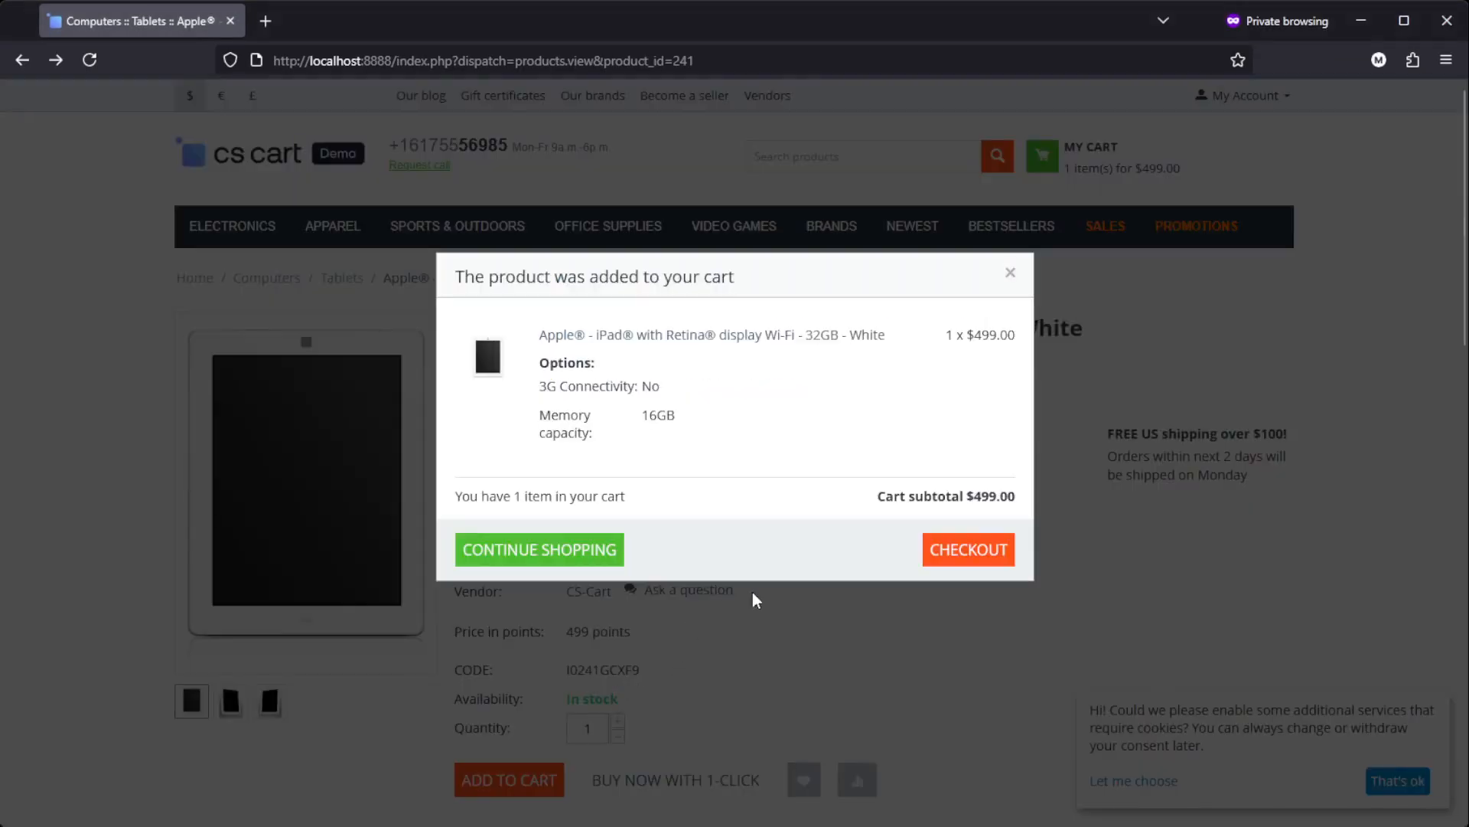
pyautogui.click(672, 557)
pyautogui.click(1065, 163)
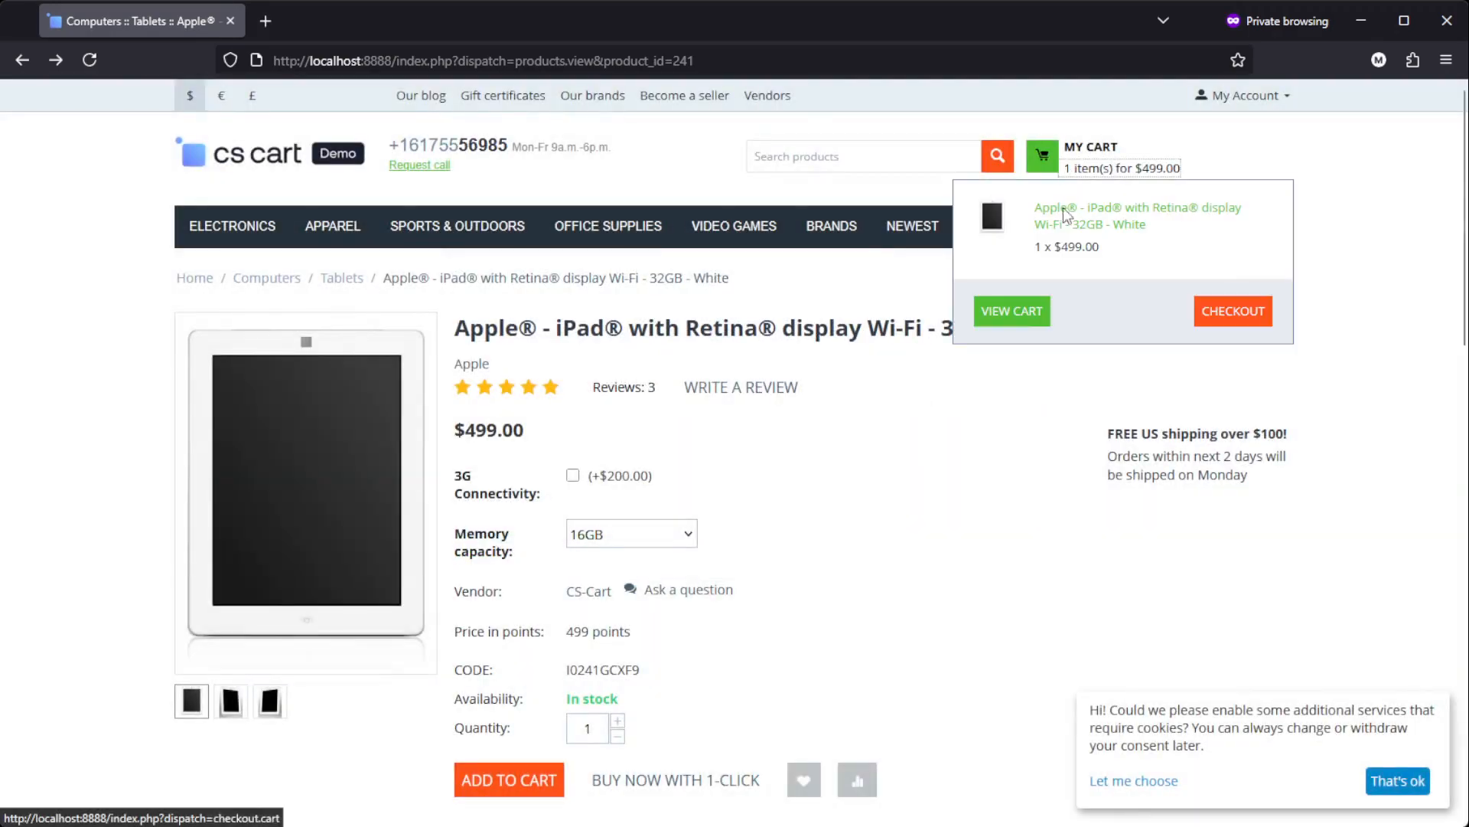
pyautogui.click(1029, 325)
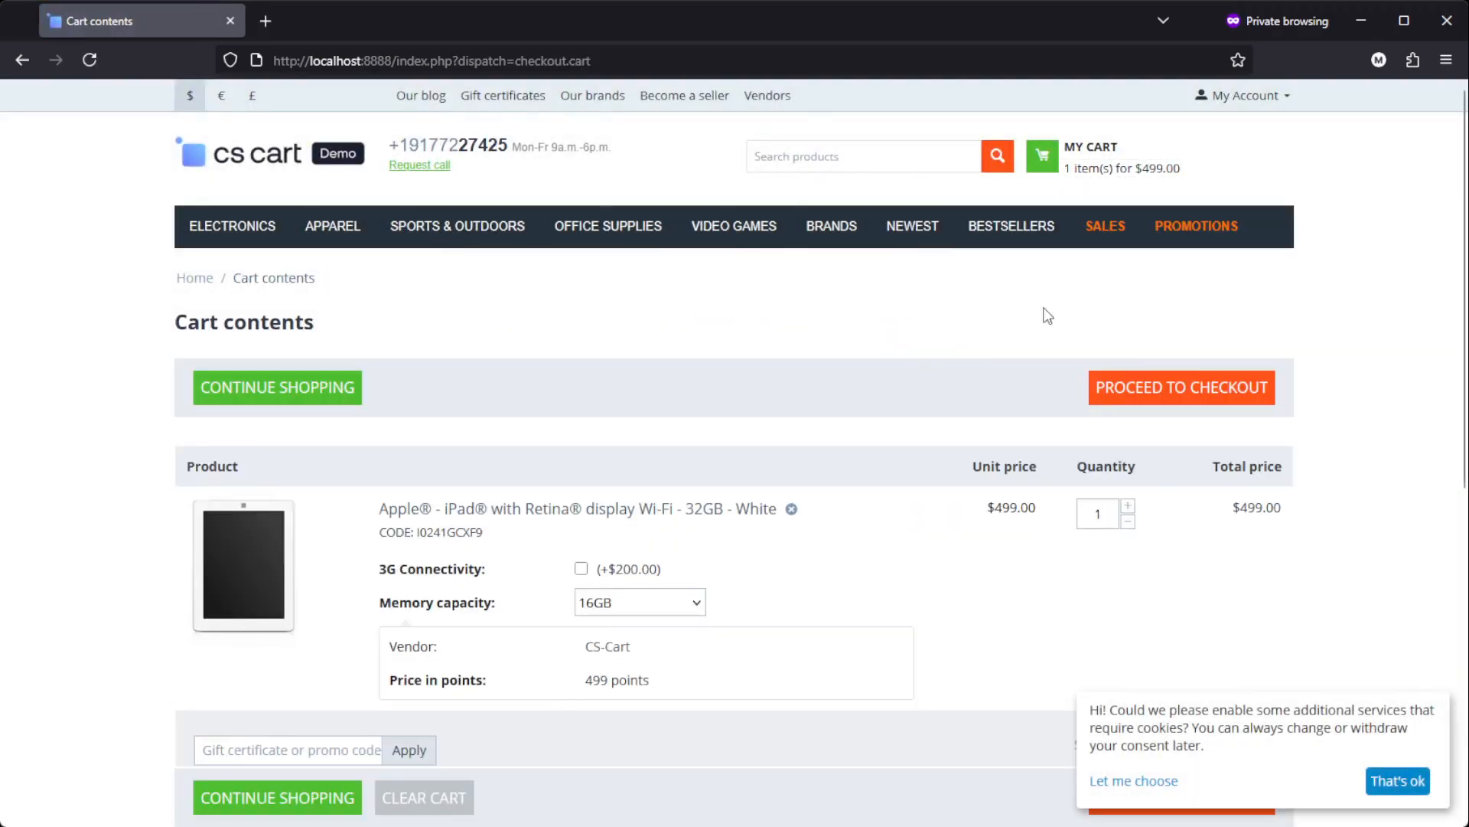
# Step: Calculate the cart's shipping to Boston, Massachusetts, zip code 02108, using the custom shipping method, and accept the cookie notice
pyautogui.scroll(-5, 1043, 314)
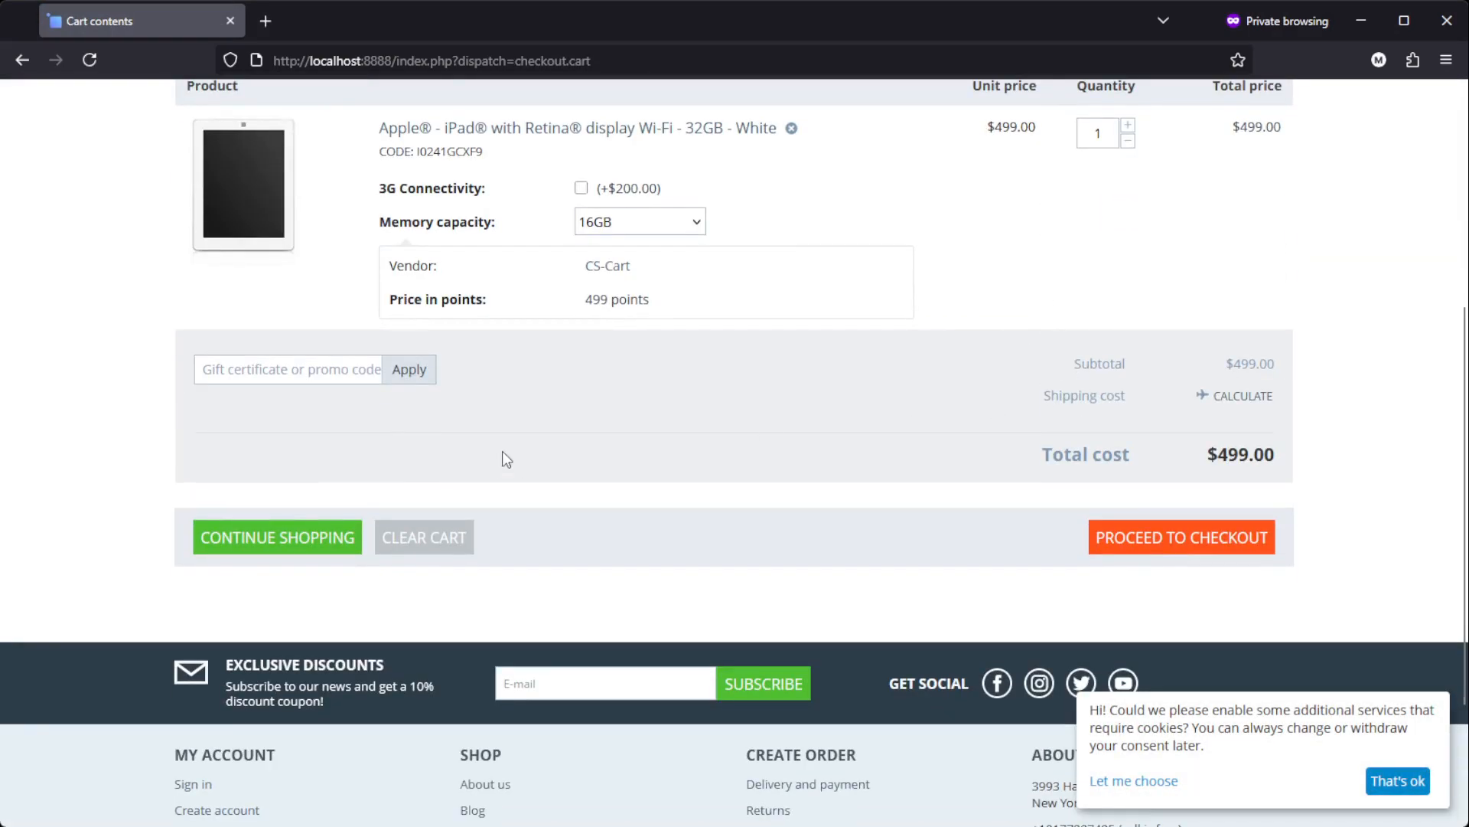
pyautogui.click(1262, 397)
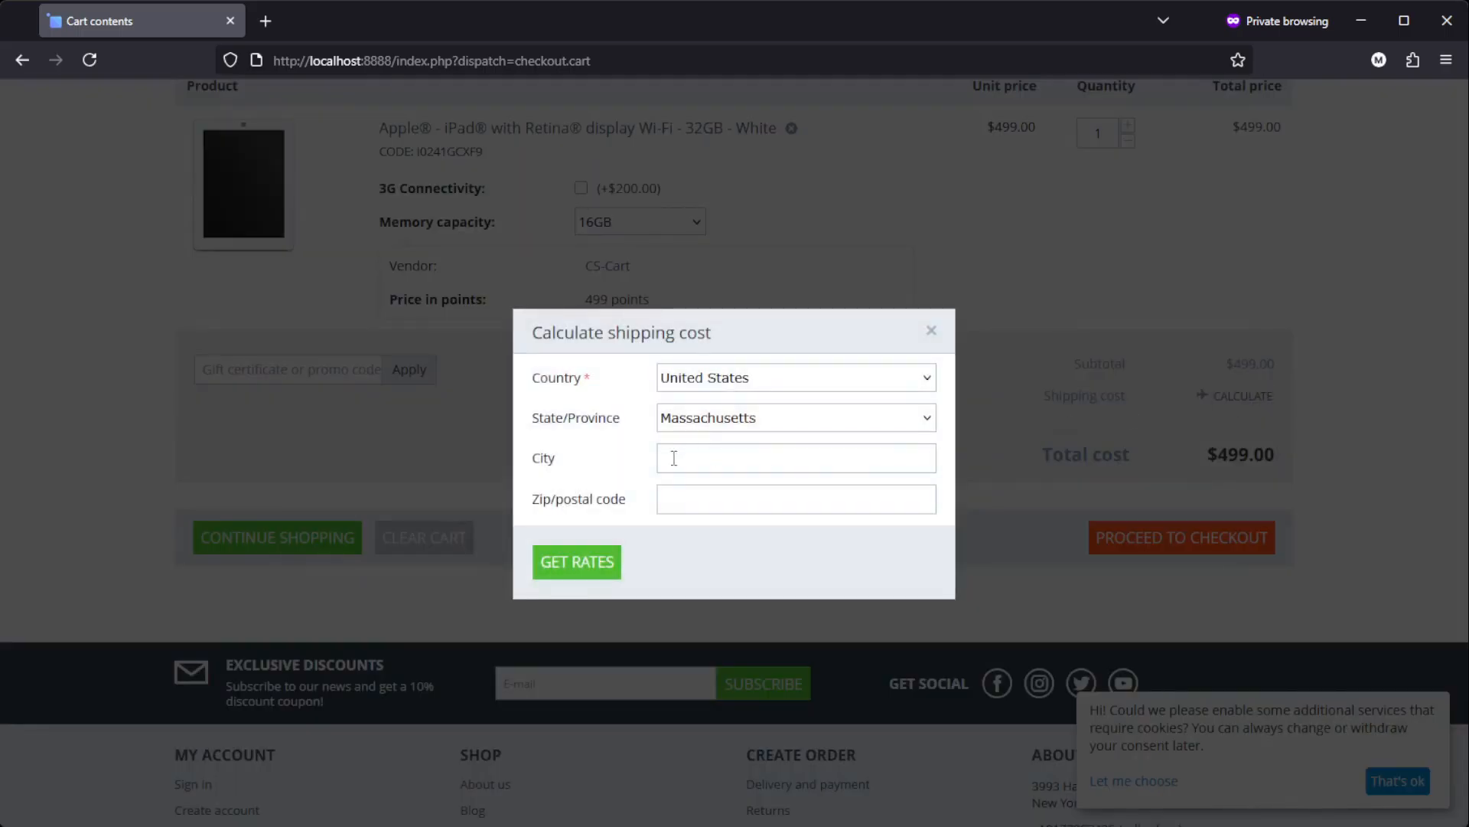
pyautogui.click(690, 456)
pyautogui.write('Boston')
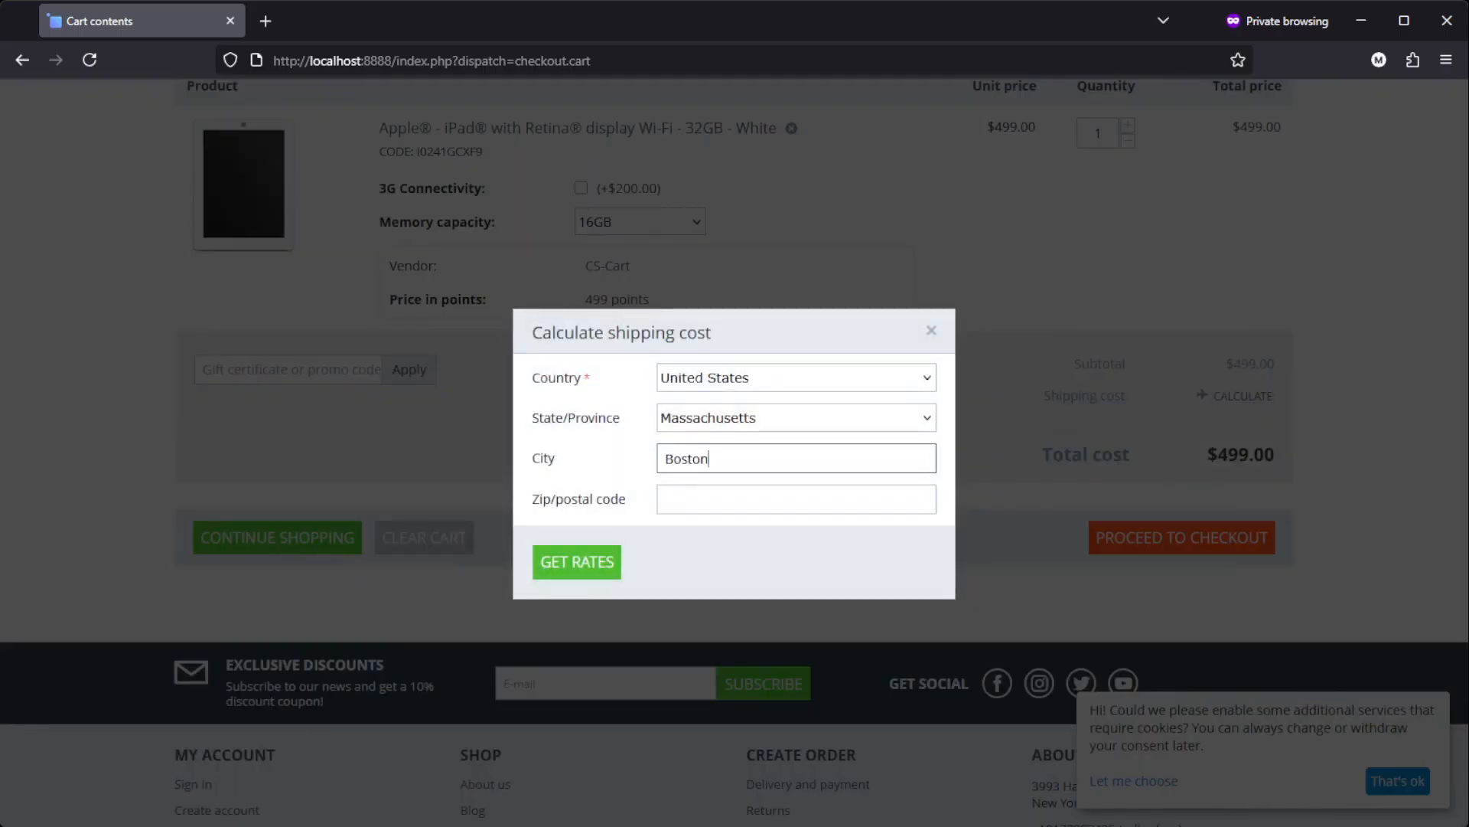
pyautogui.click(683, 493)
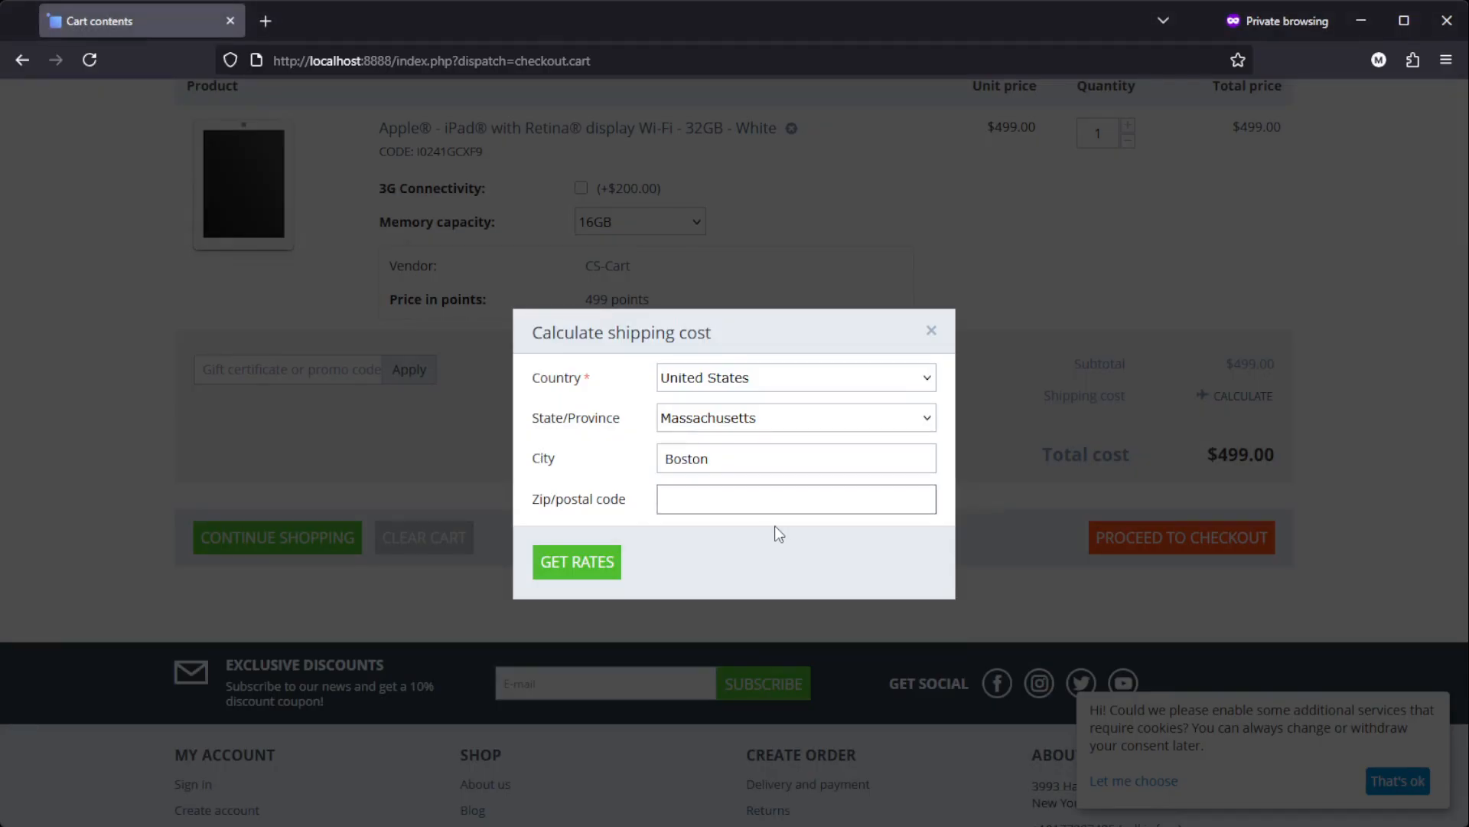
pyautogui.write('02108')
pyautogui.click(604, 565)
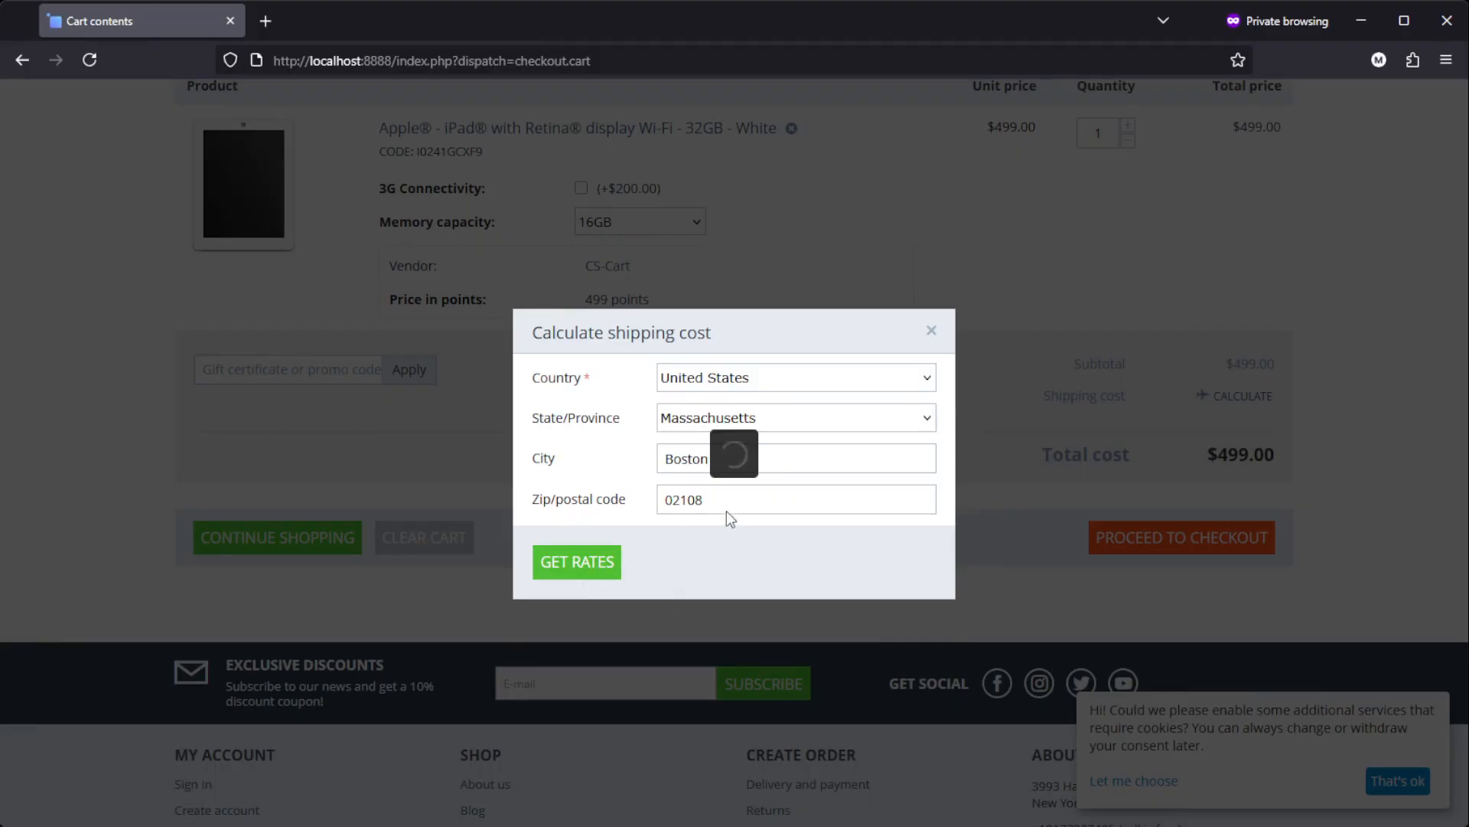
pyautogui.click(754, 648)
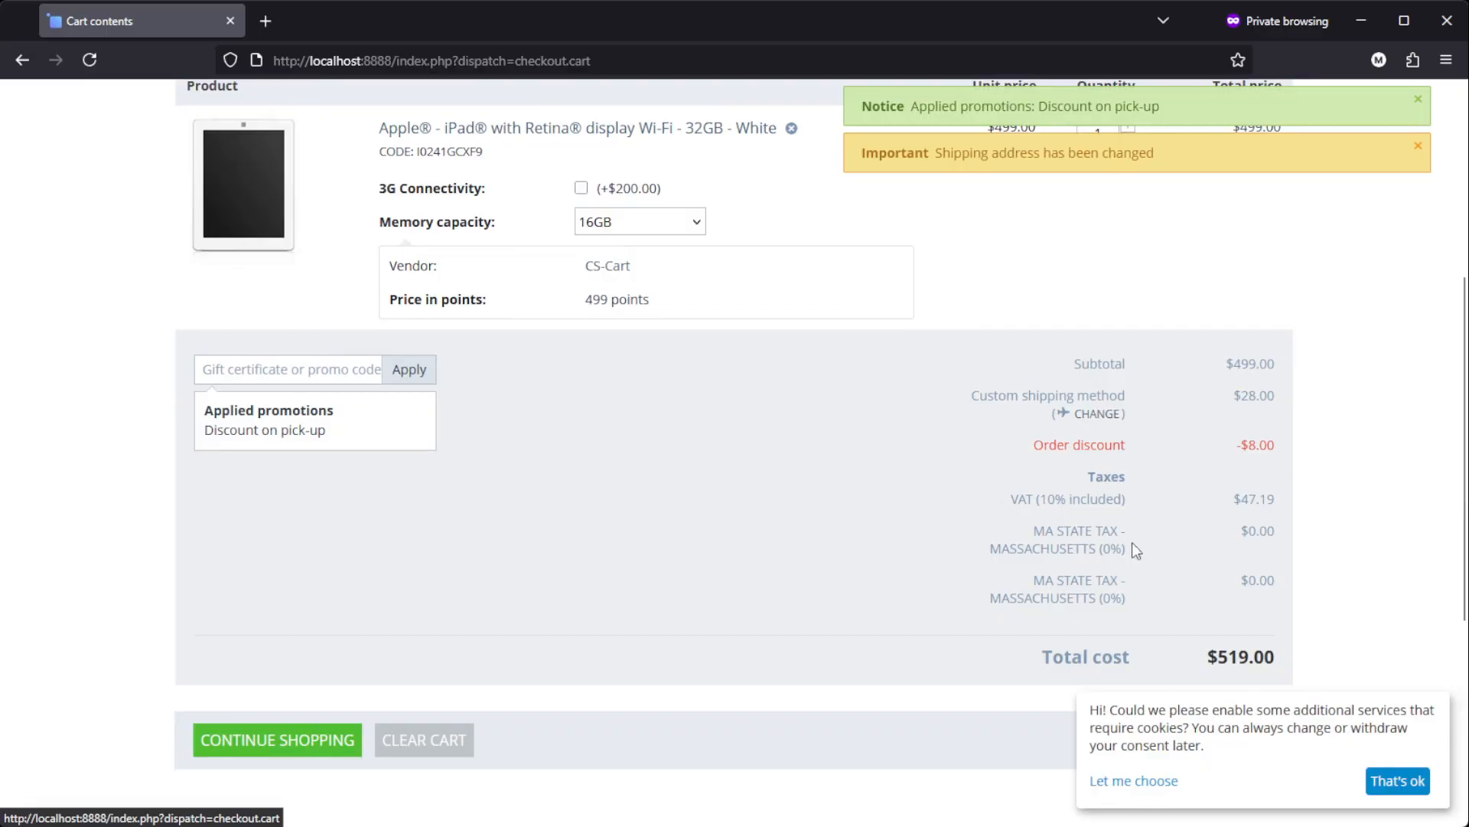
pyautogui.click(1424, 786)
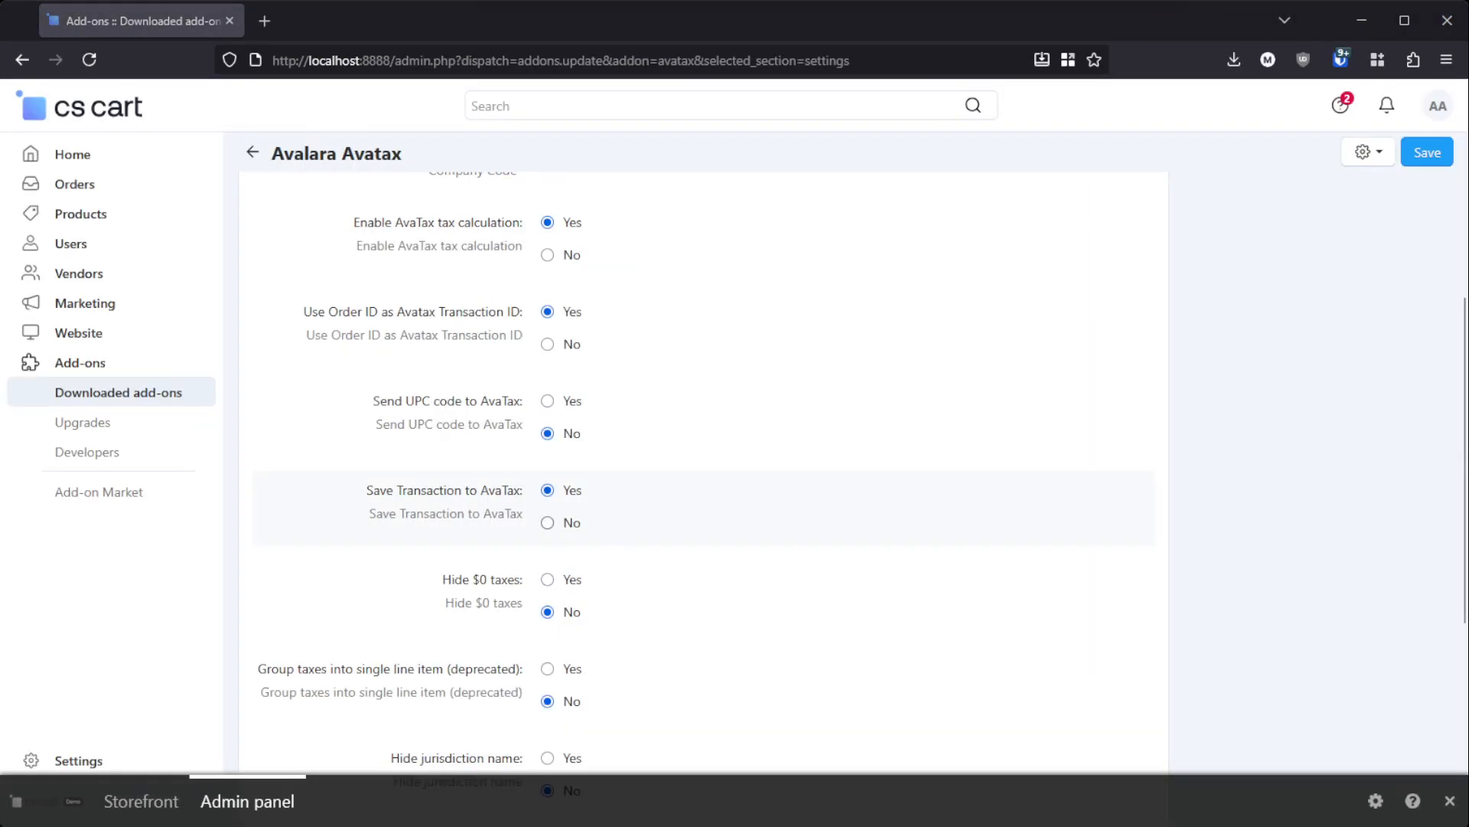
# Step: Set Hide $0 taxes to Yes in the Avalara Avatax settings and refresh the storefront cart to check its tax lines
pyautogui.click(547, 580)
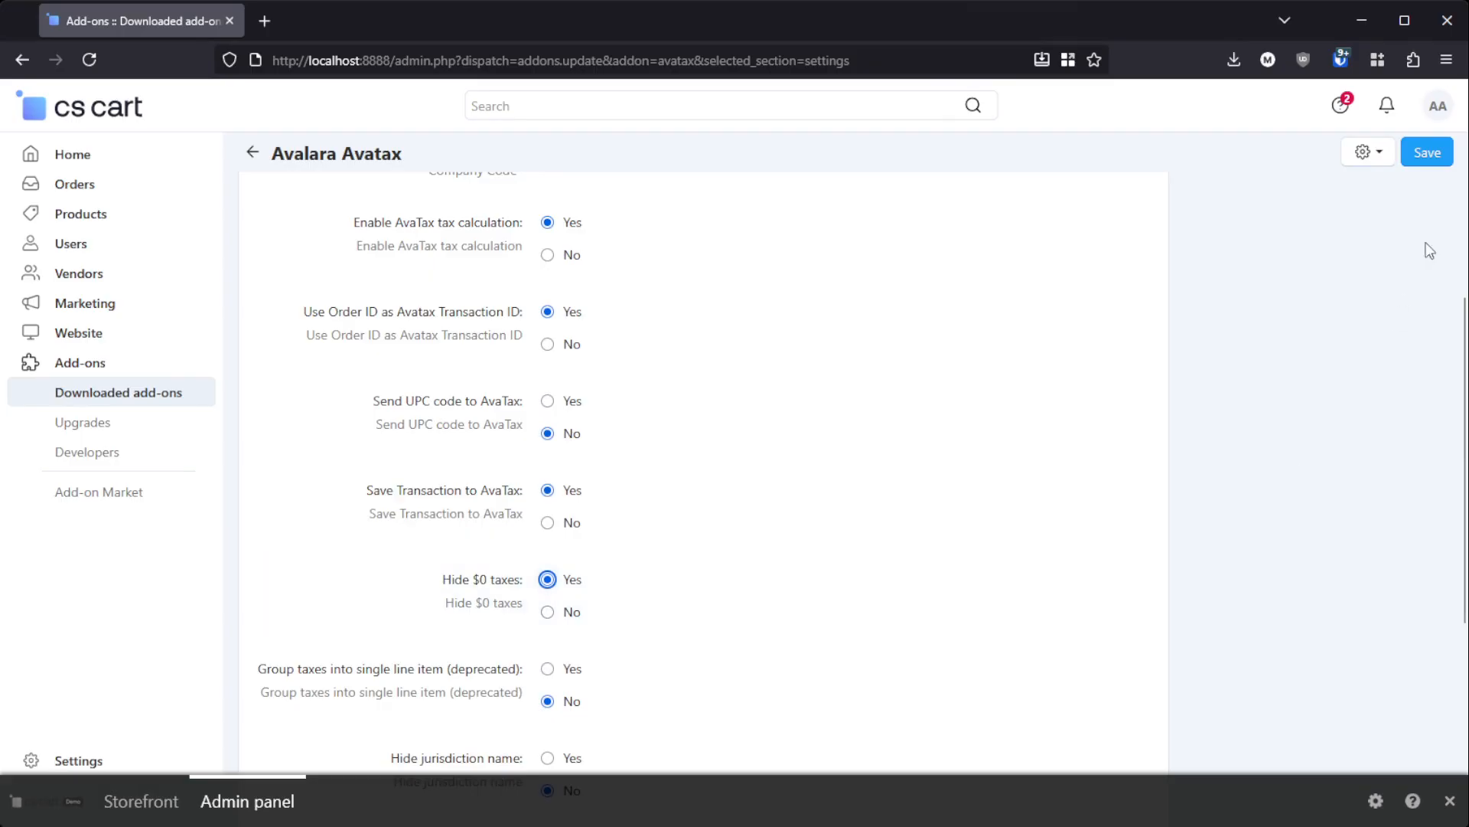
pyautogui.hotkey('alt', 'Tab')
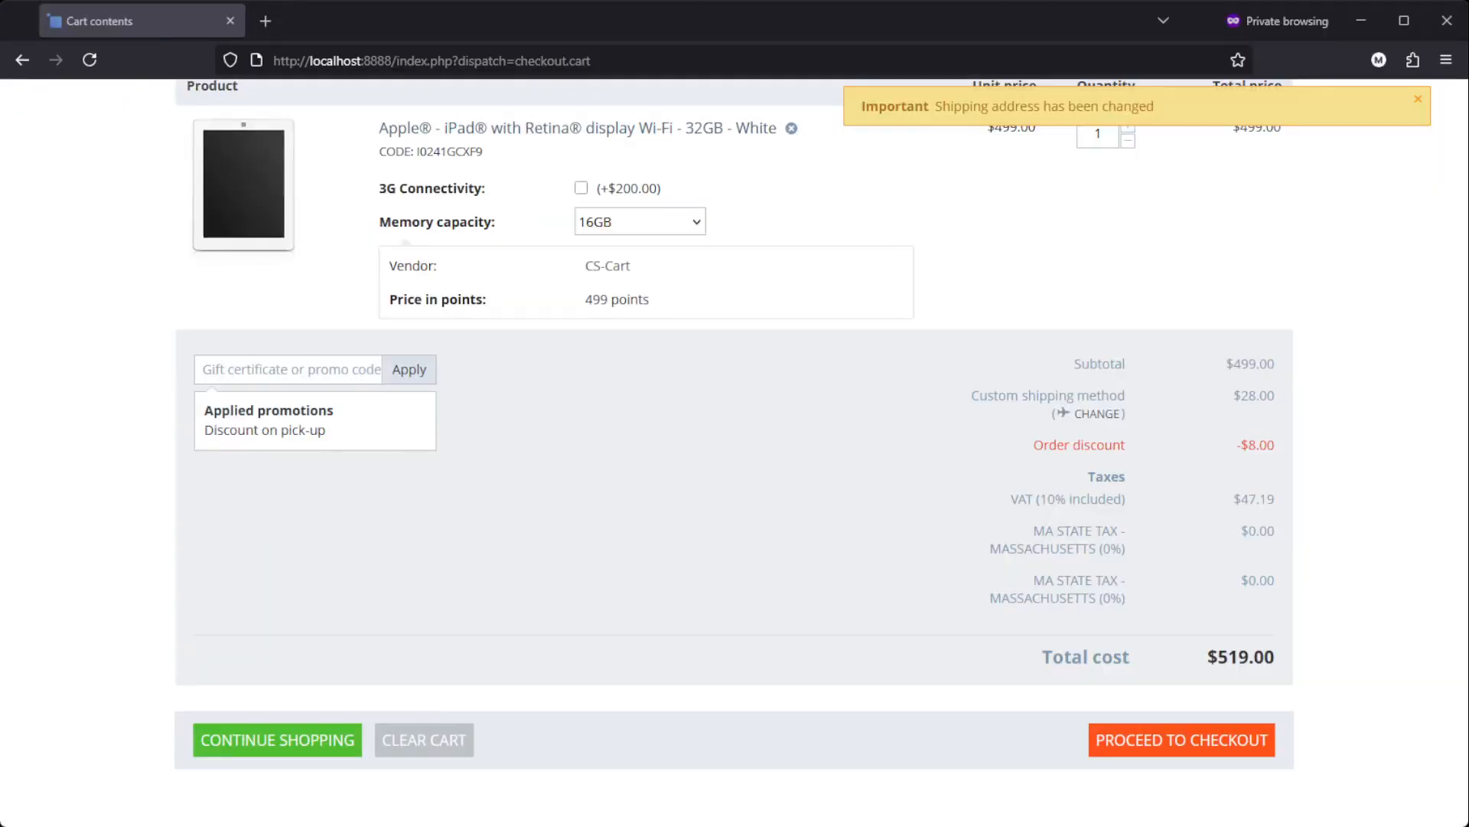
pyautogui.click(87, 60)
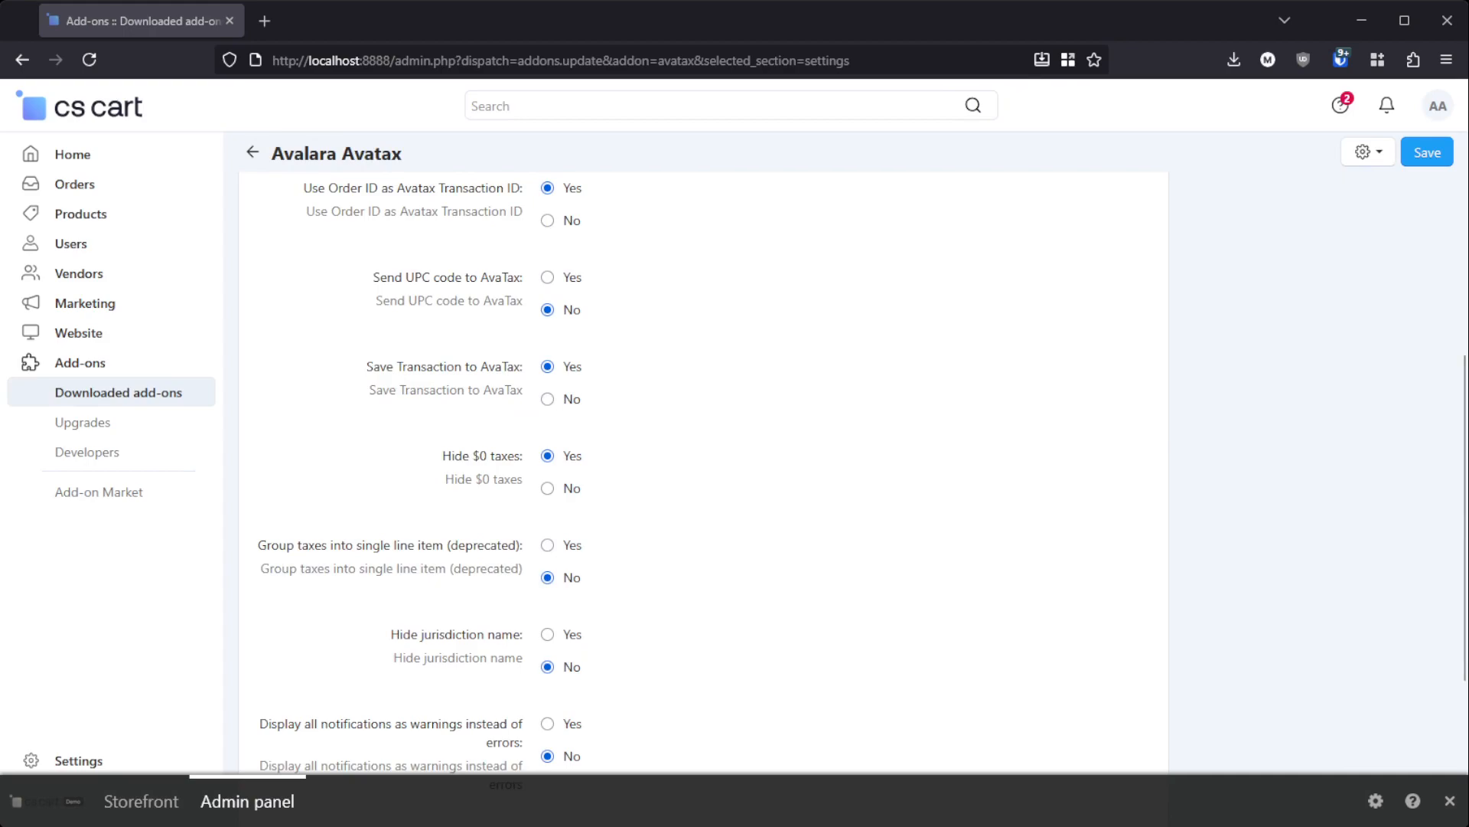
pyautogui.click(1237, 433)
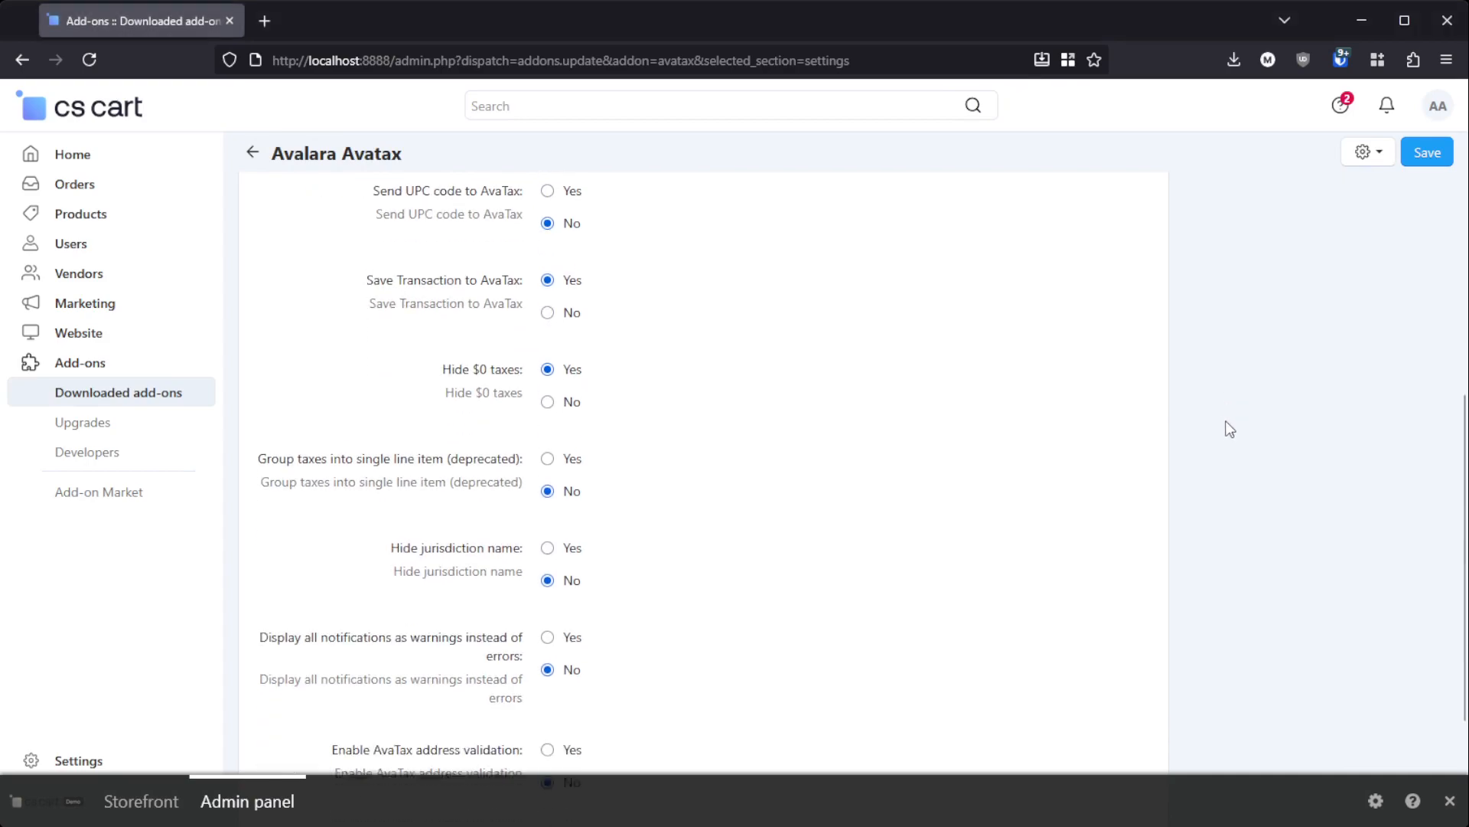
# Step: Set Hide $0 taxes to No and Hide jurisdiction name to Yes in the Avalara Avatax settings
pyautogui.scroll(-1, 1228, 426)
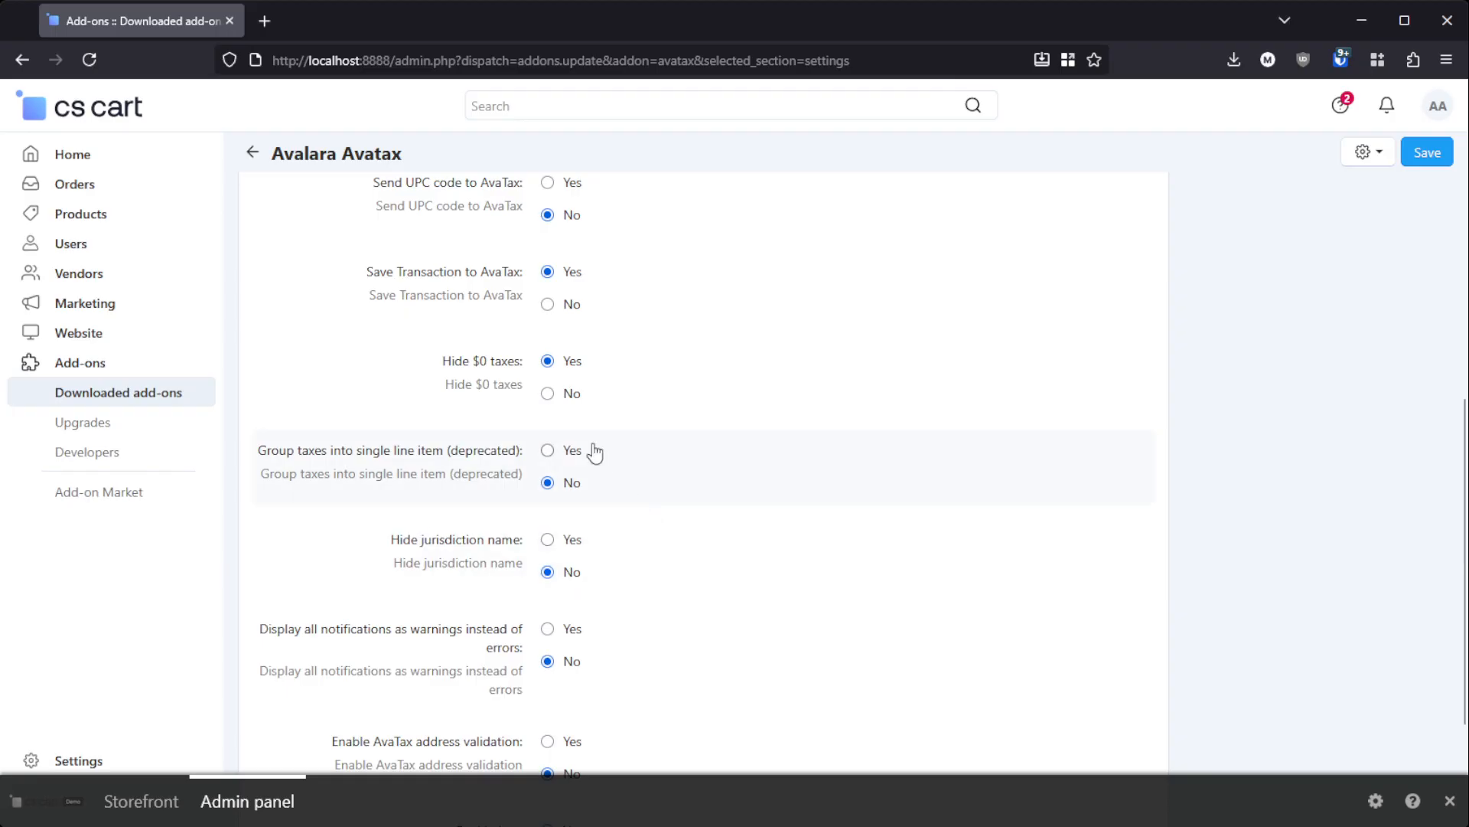
pyautogui.click(547, 393)
pyautogui.click(547, 539)
pyautogui.click(547, 571)
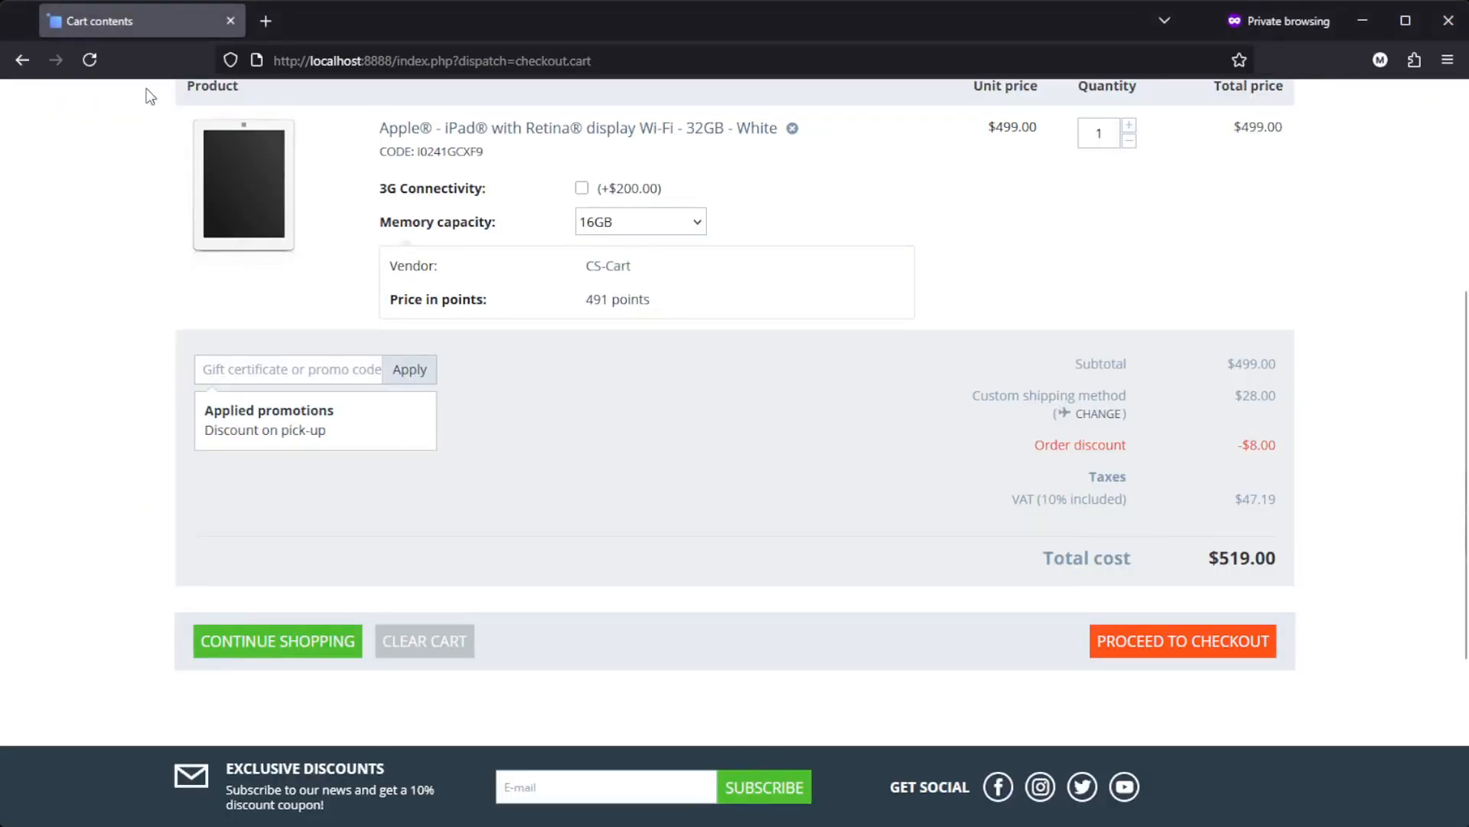
pyautogui.click(86, 61)
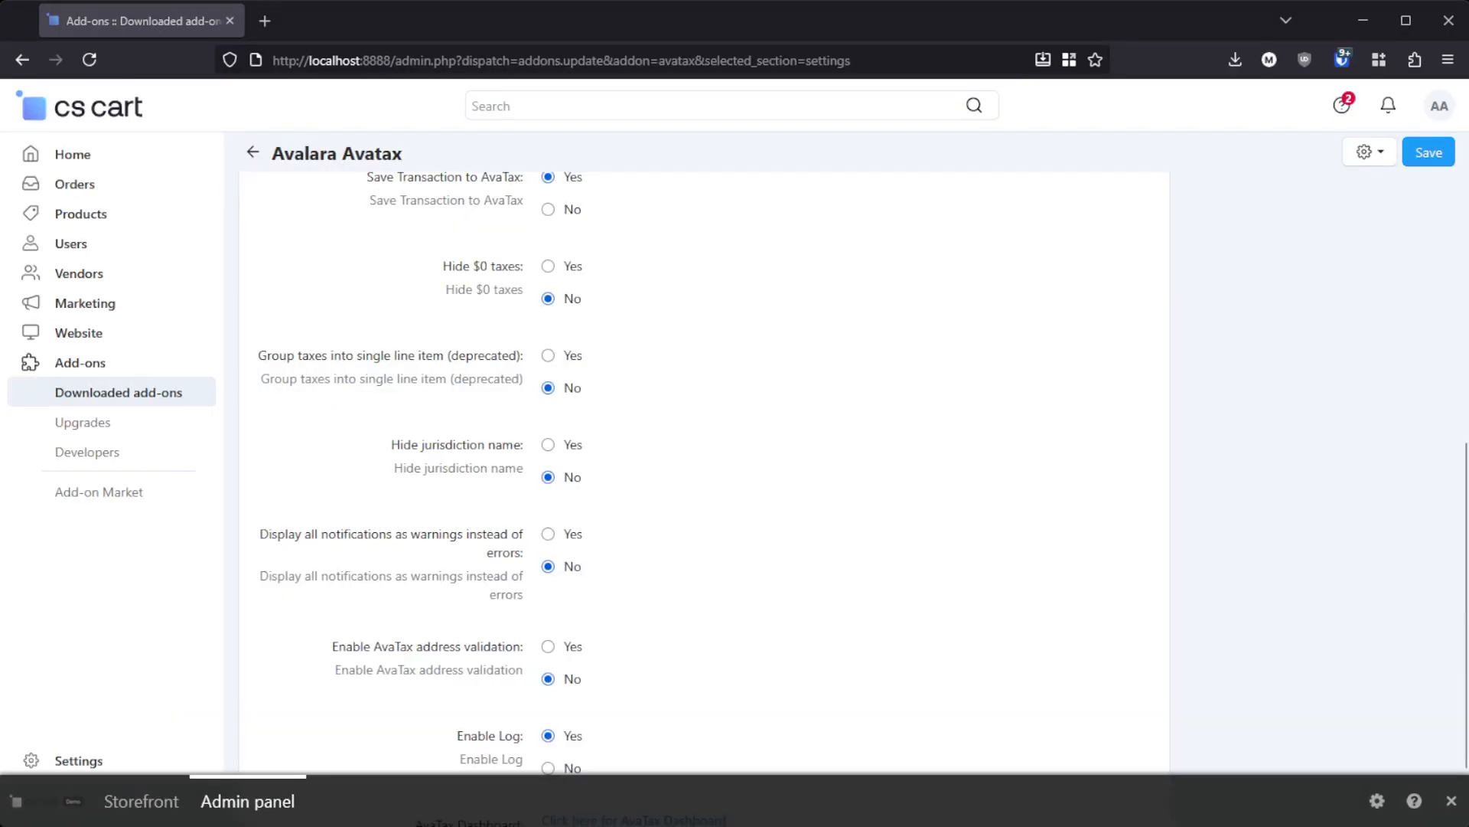
pyautogui.click(548, 444)
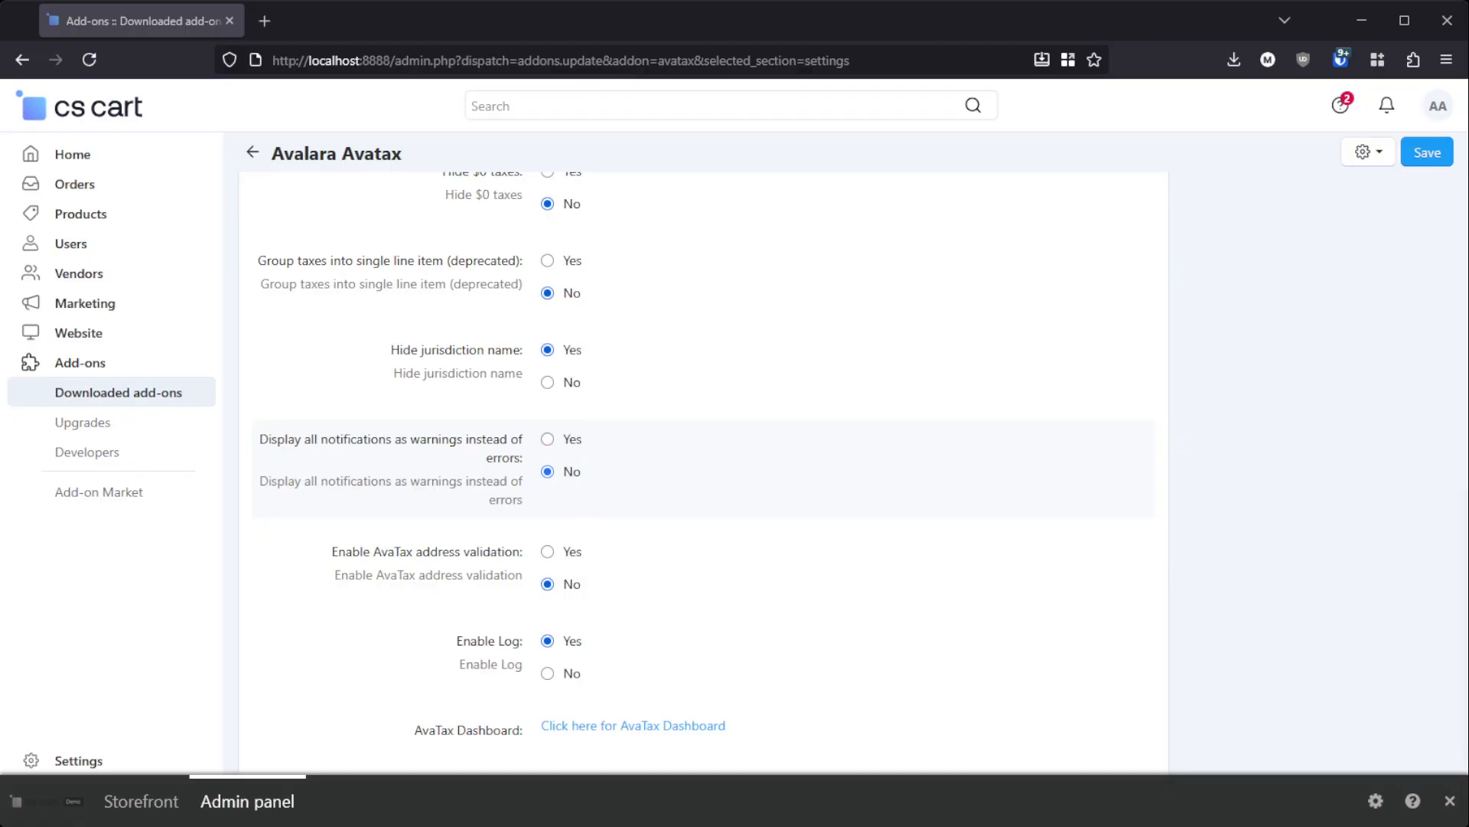
pyautogui.scroll(-1, 703, 459)
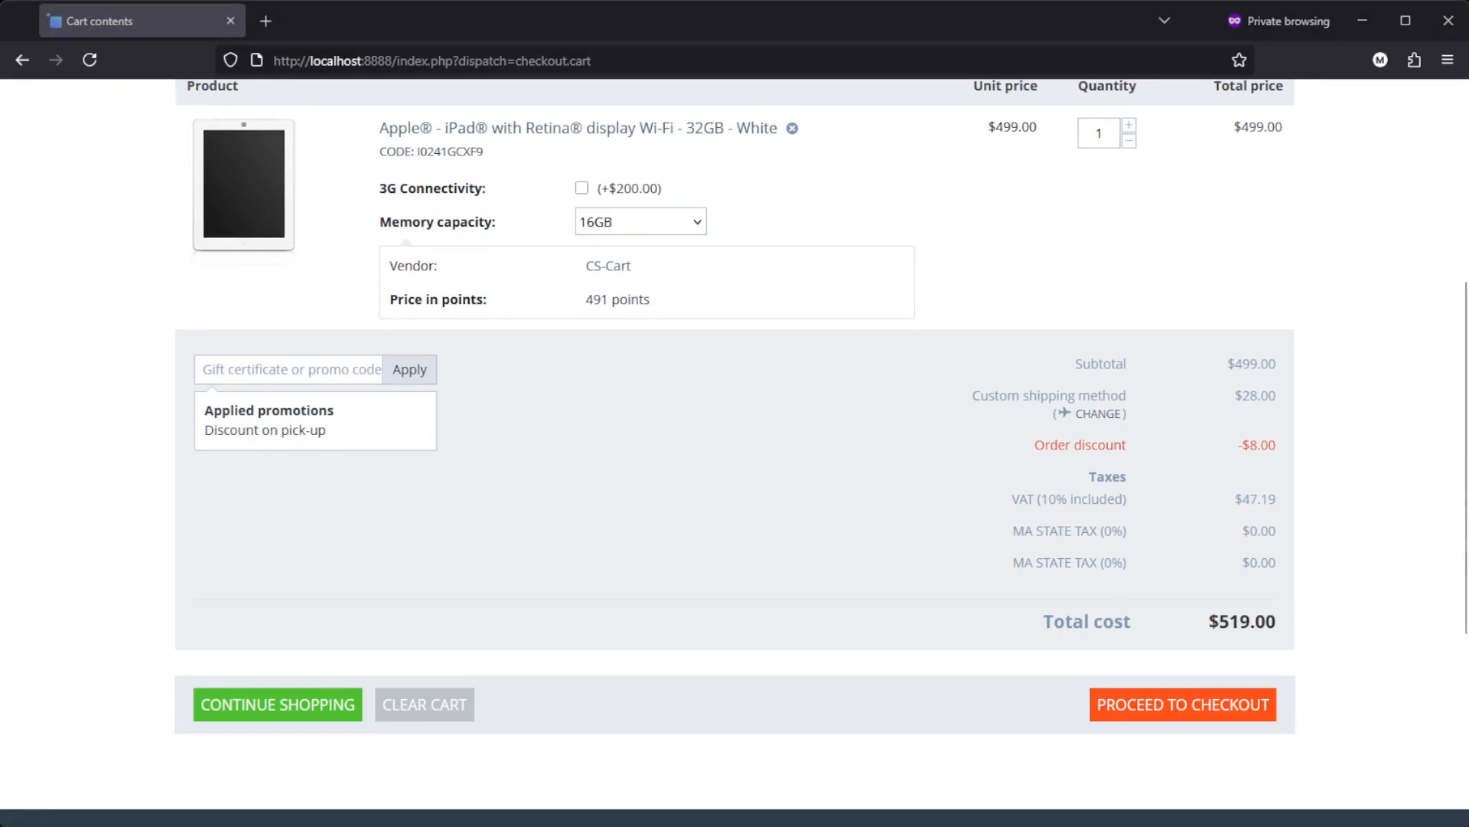
# Step: Refresh the storefront cart and request new shipping rates with the city Waco and zip code 76704
pyautogui.click(792, 557)
pyautogui.press('F5')
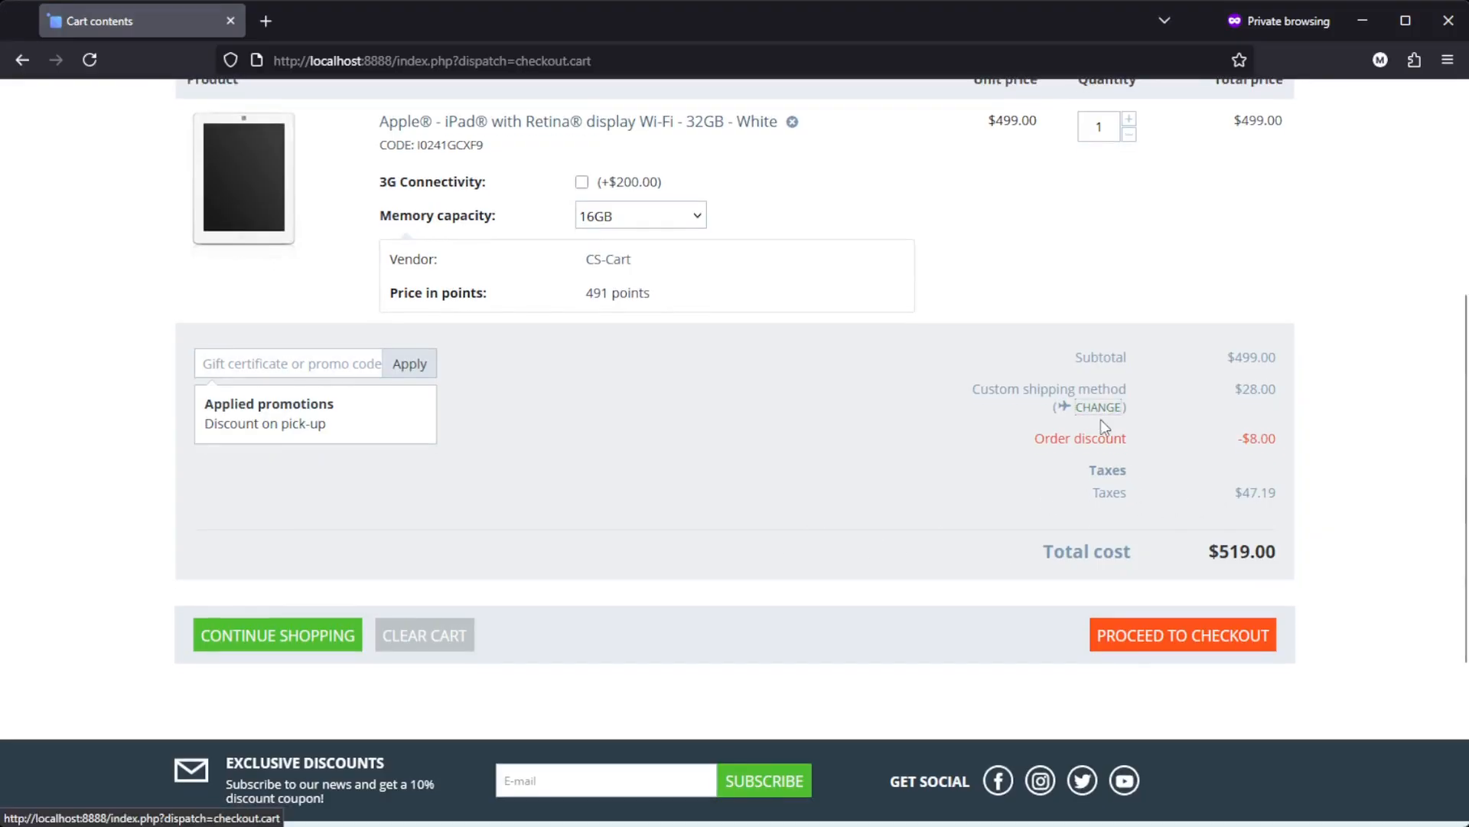
pyautogui.click(1101, 418)
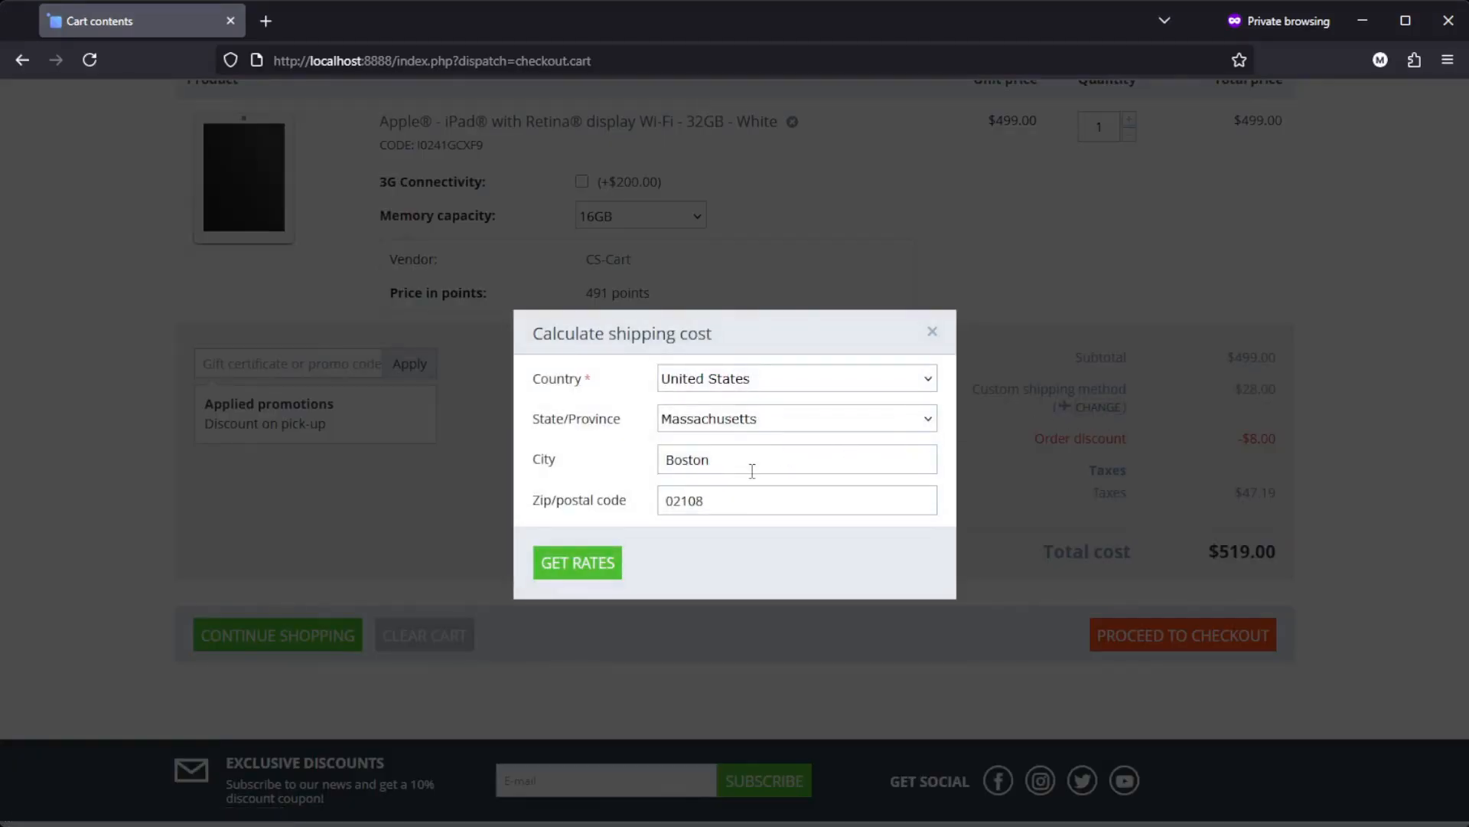
pyautogui.moveTo(748, 462); pyautogui.dragTo(607, 450)
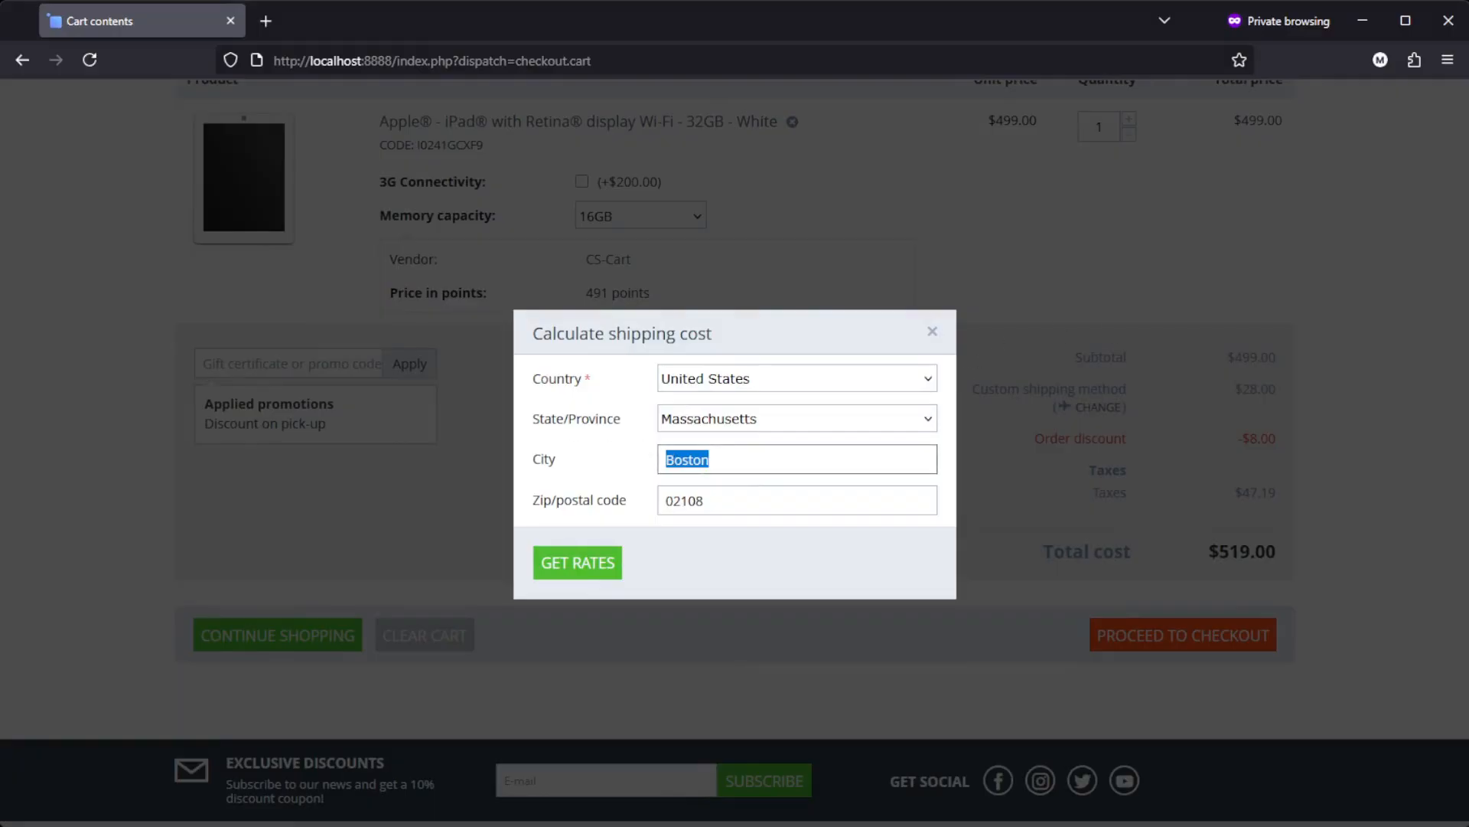
pyautogui.hotkey('alt', 'Tab')
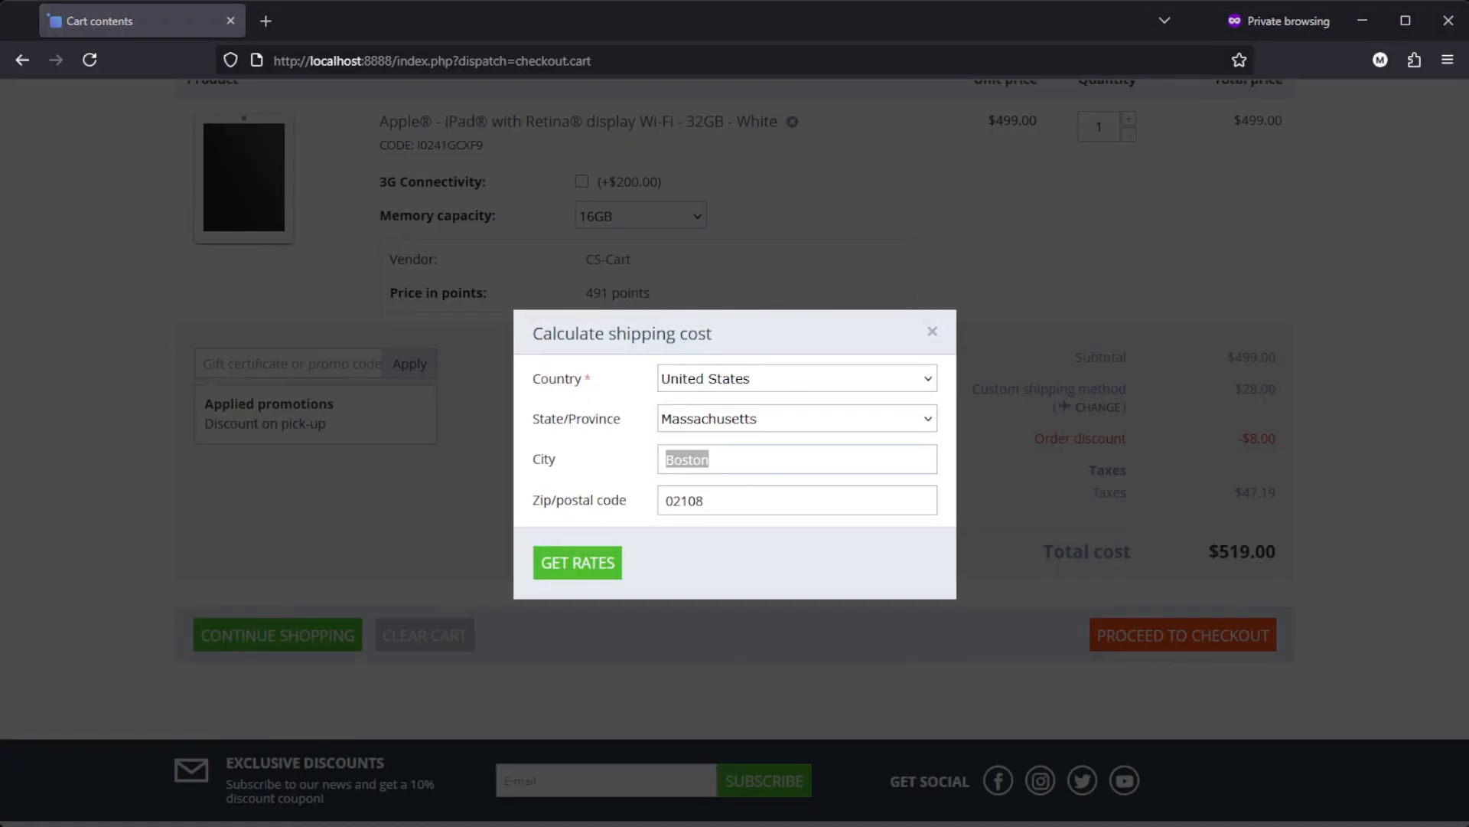
pyautogui.hotkey('alt', 'Tab')
pyautogui.press('Tab')
pyautogui.write('76704')
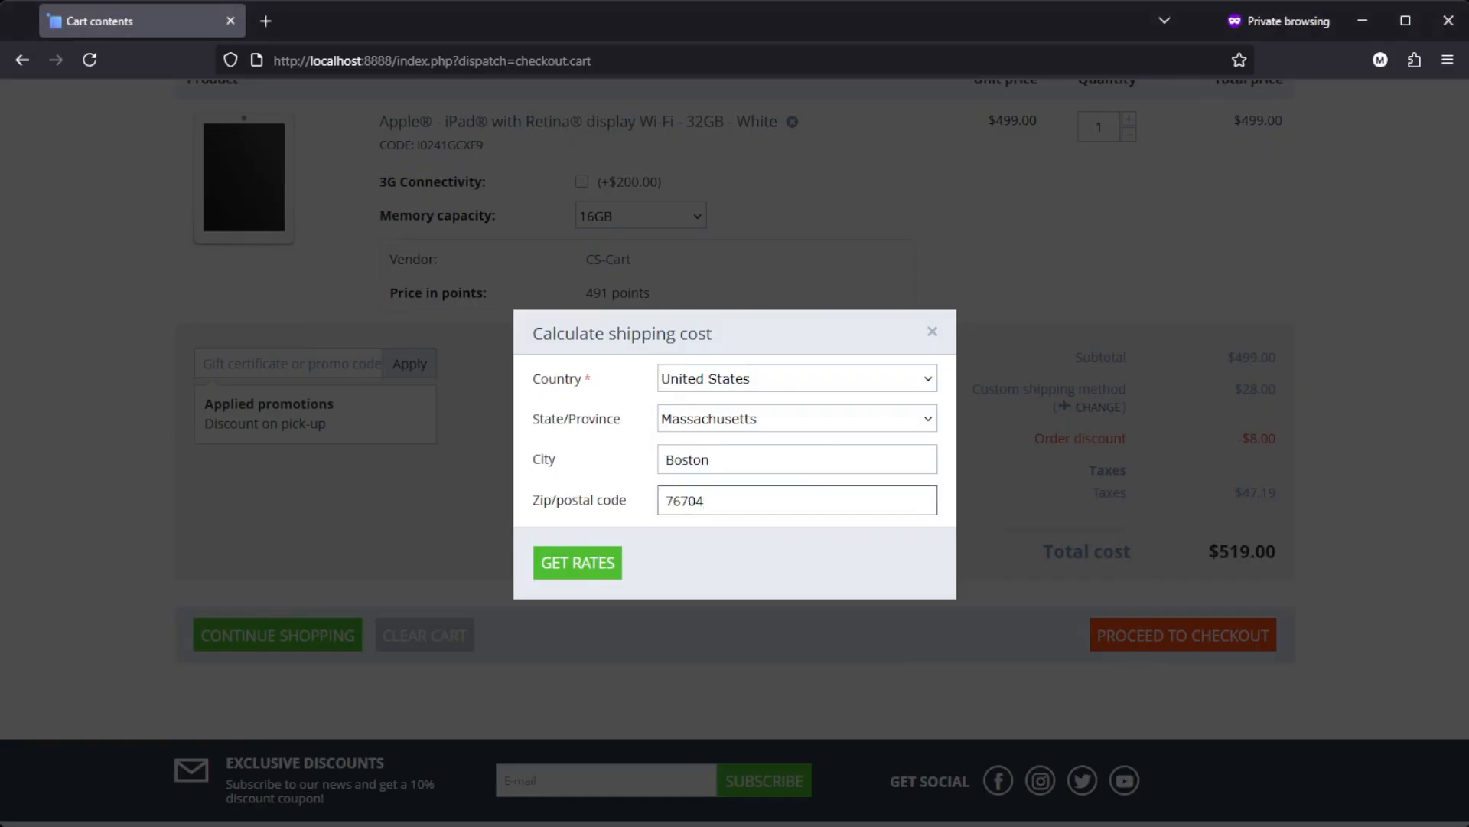
pyautogui.hotkey('alt', 'Tab')
# Step: Change the shipping state to Texas, recalculate the rates and apply the custom shipping method to the cart
pyautogui.hotkey('alt', 'Tab')
pyautogui.doubleClick(732, 459)
pyautogui.write('Waco')
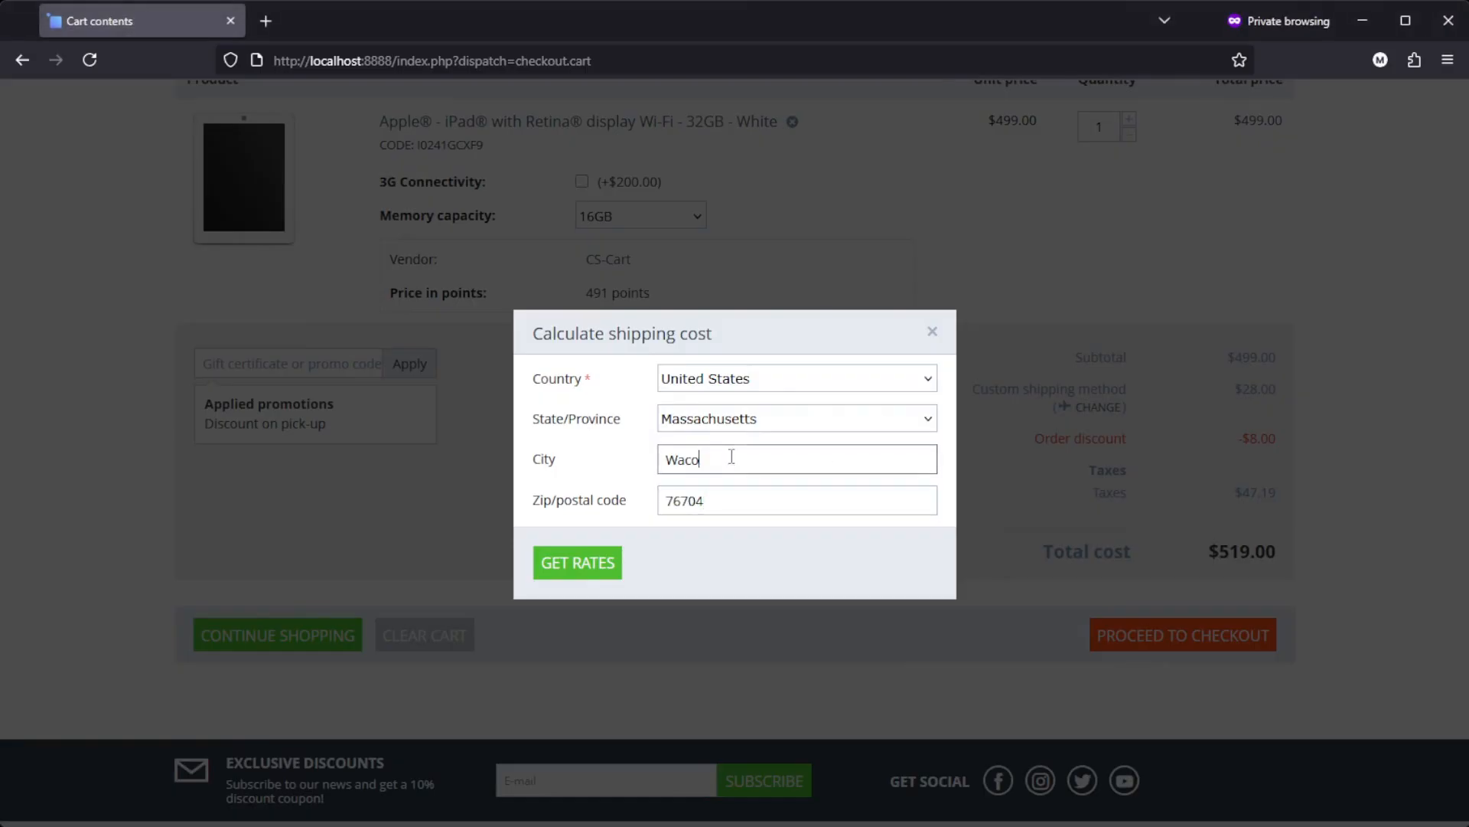
pyautogui.click(573, 571)
pyautogui.hotkey('alt', 'Tab')
pyautogui.click(769, 339)
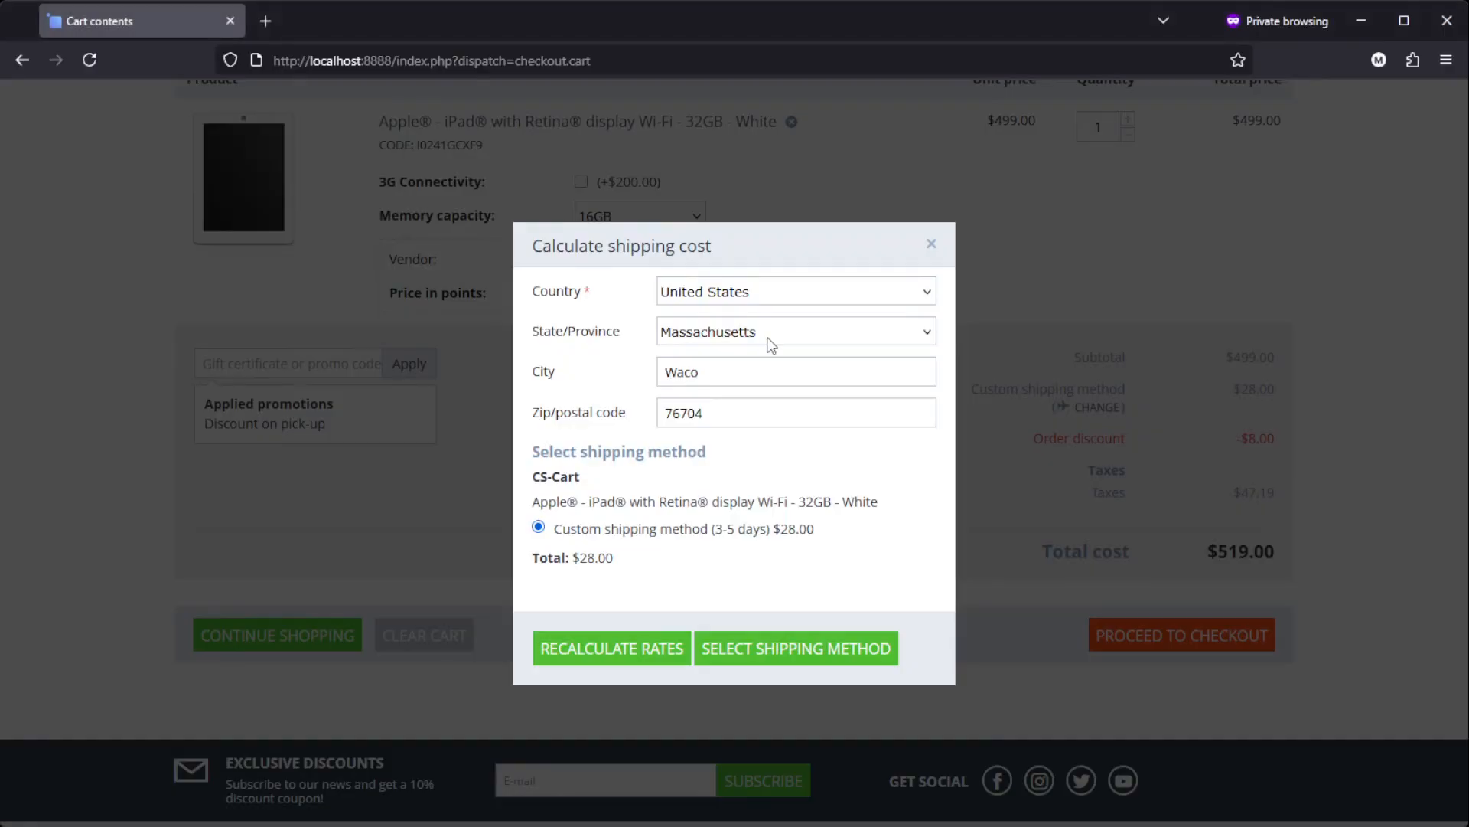
pyautogui.press('t')
pyautogui.press('t')
pyautogui.click(626, 650)
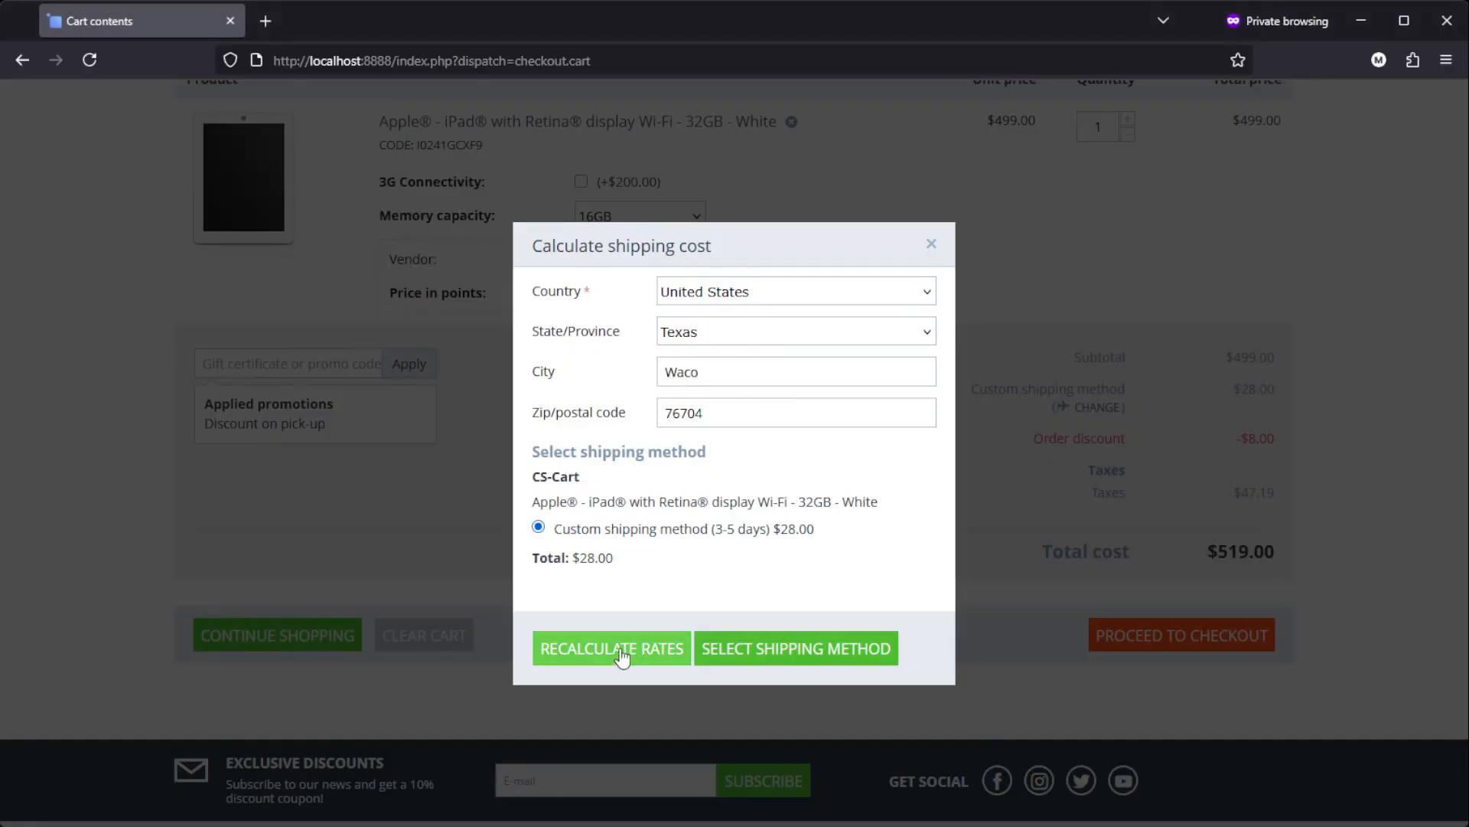
pyautogui.click(774, 665)
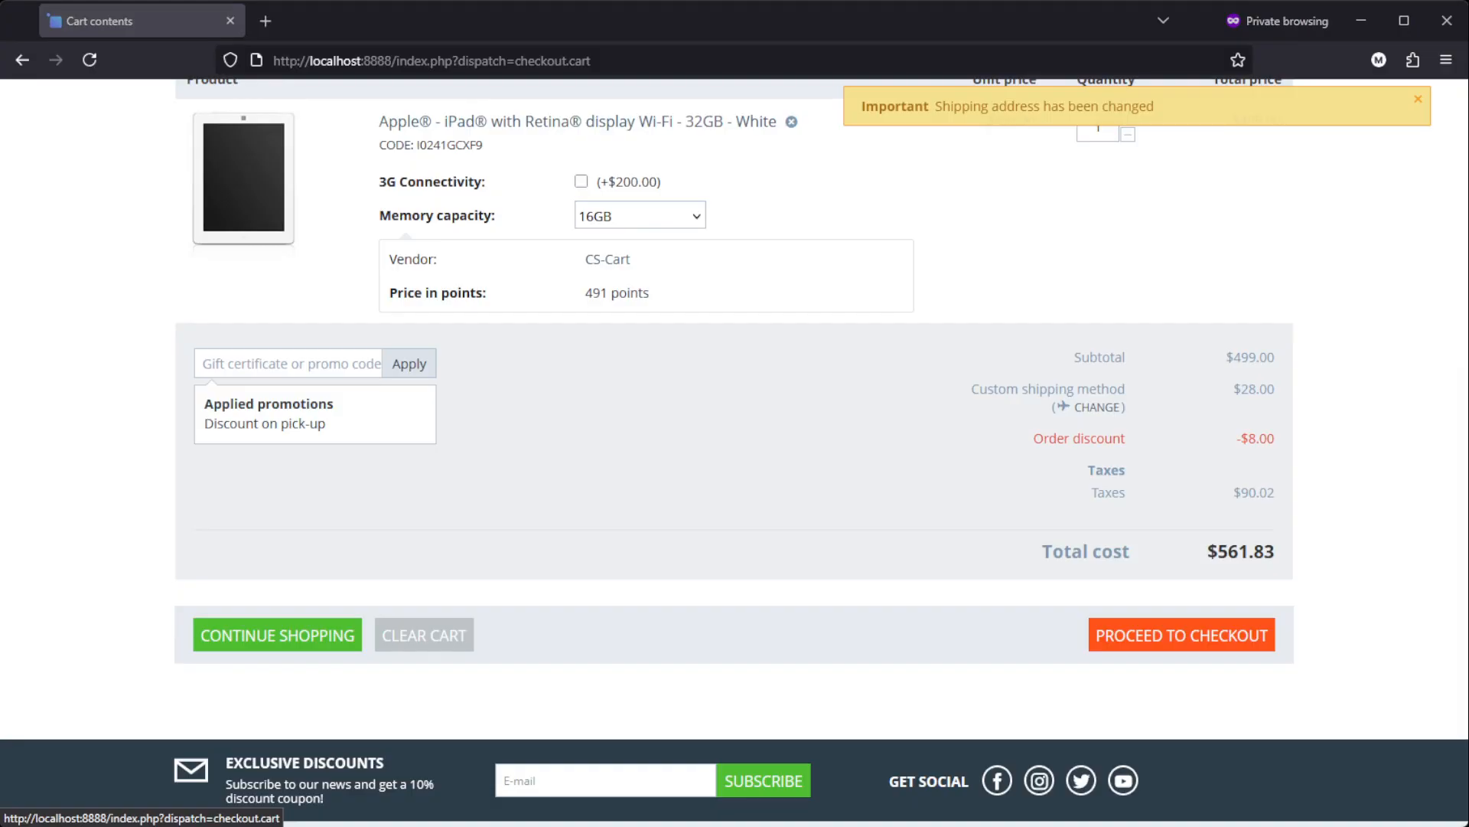
# Step: Refresh the cart and examine the breakdown of its tax lines for the Texas destination
pyautogui.click(1022, 17)
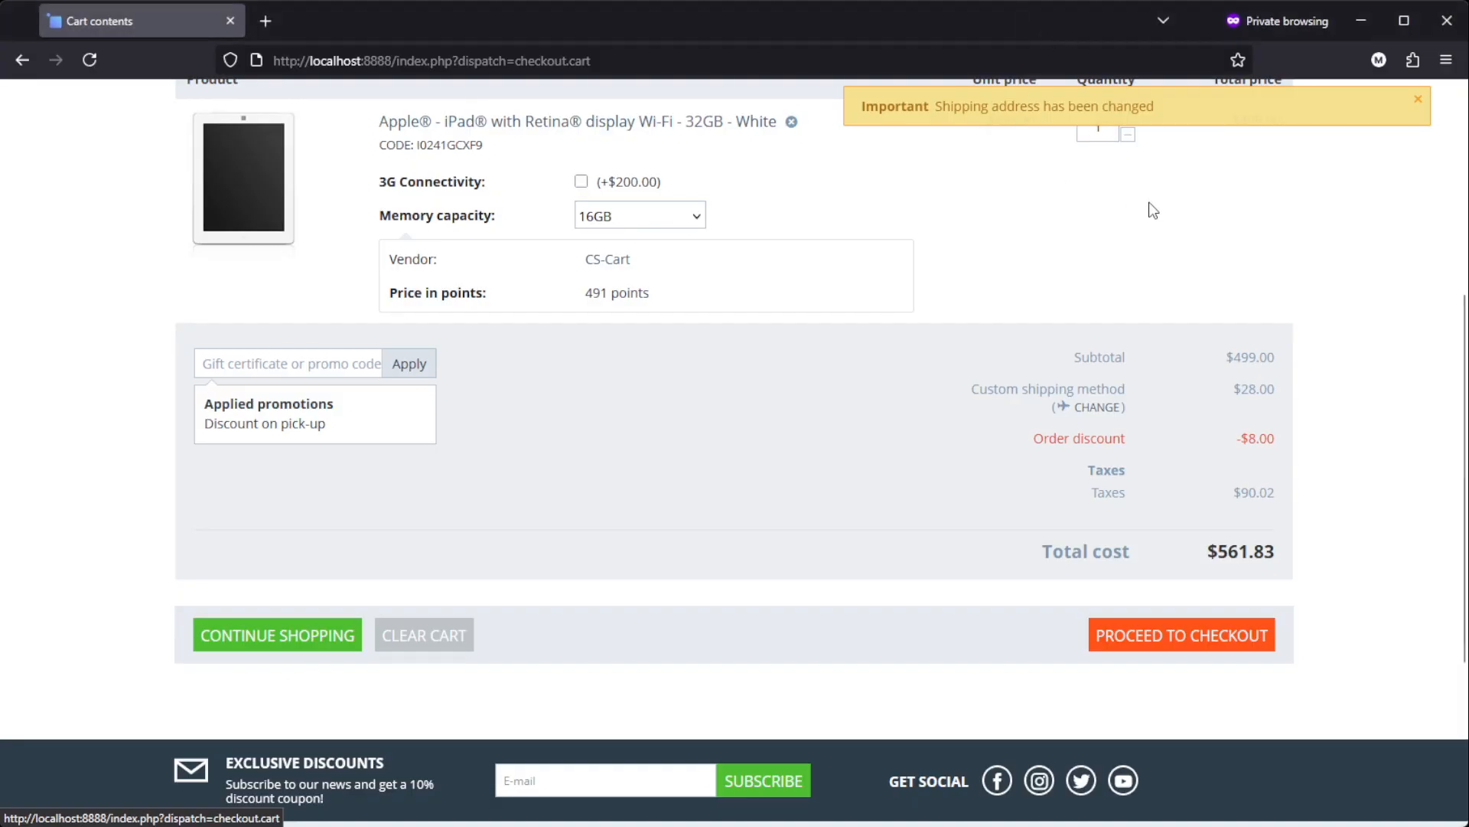
pyautogui.press('F5')
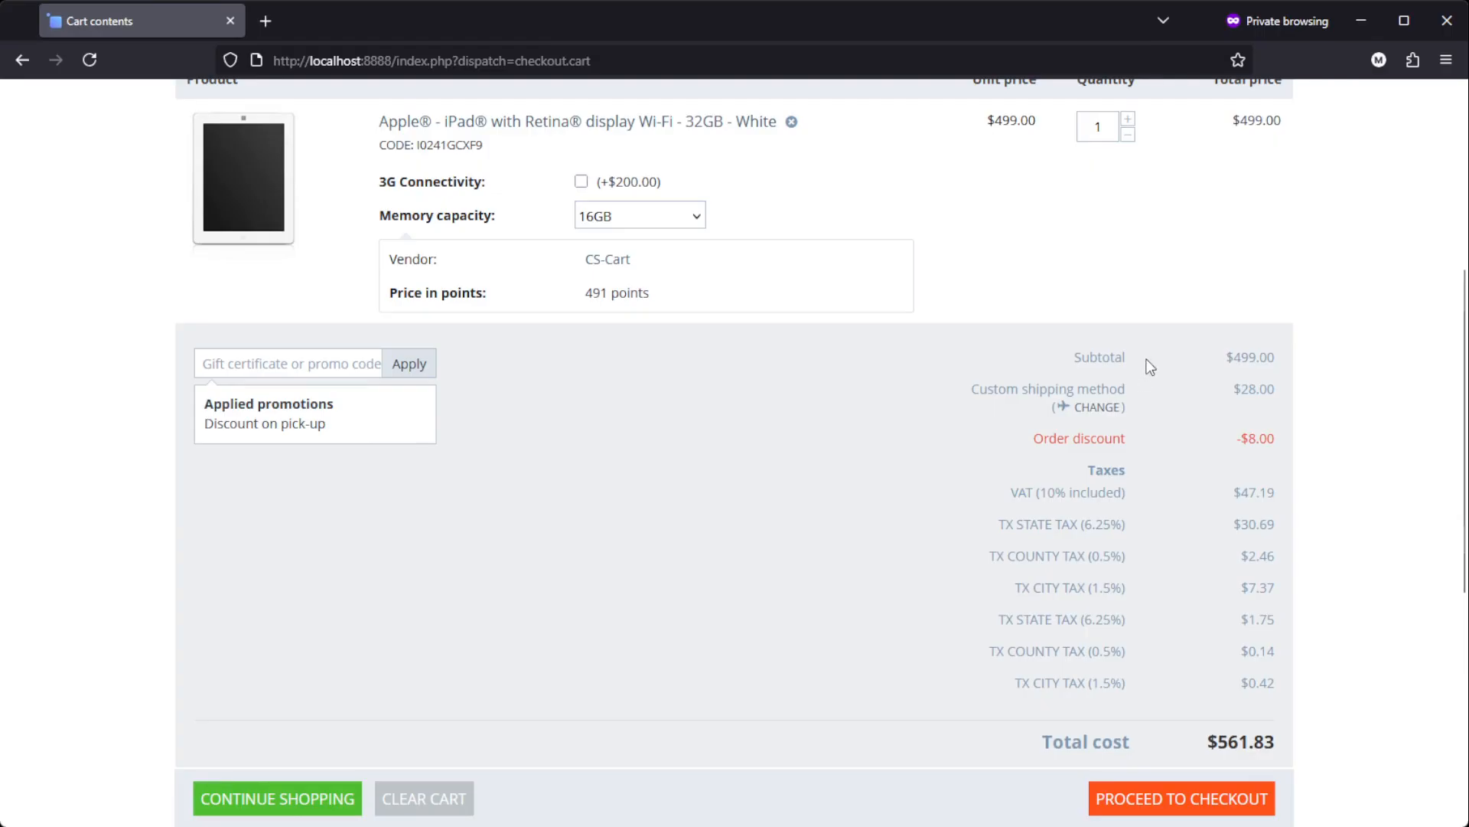
pyautogui.scroll(-2, 1150, 366)
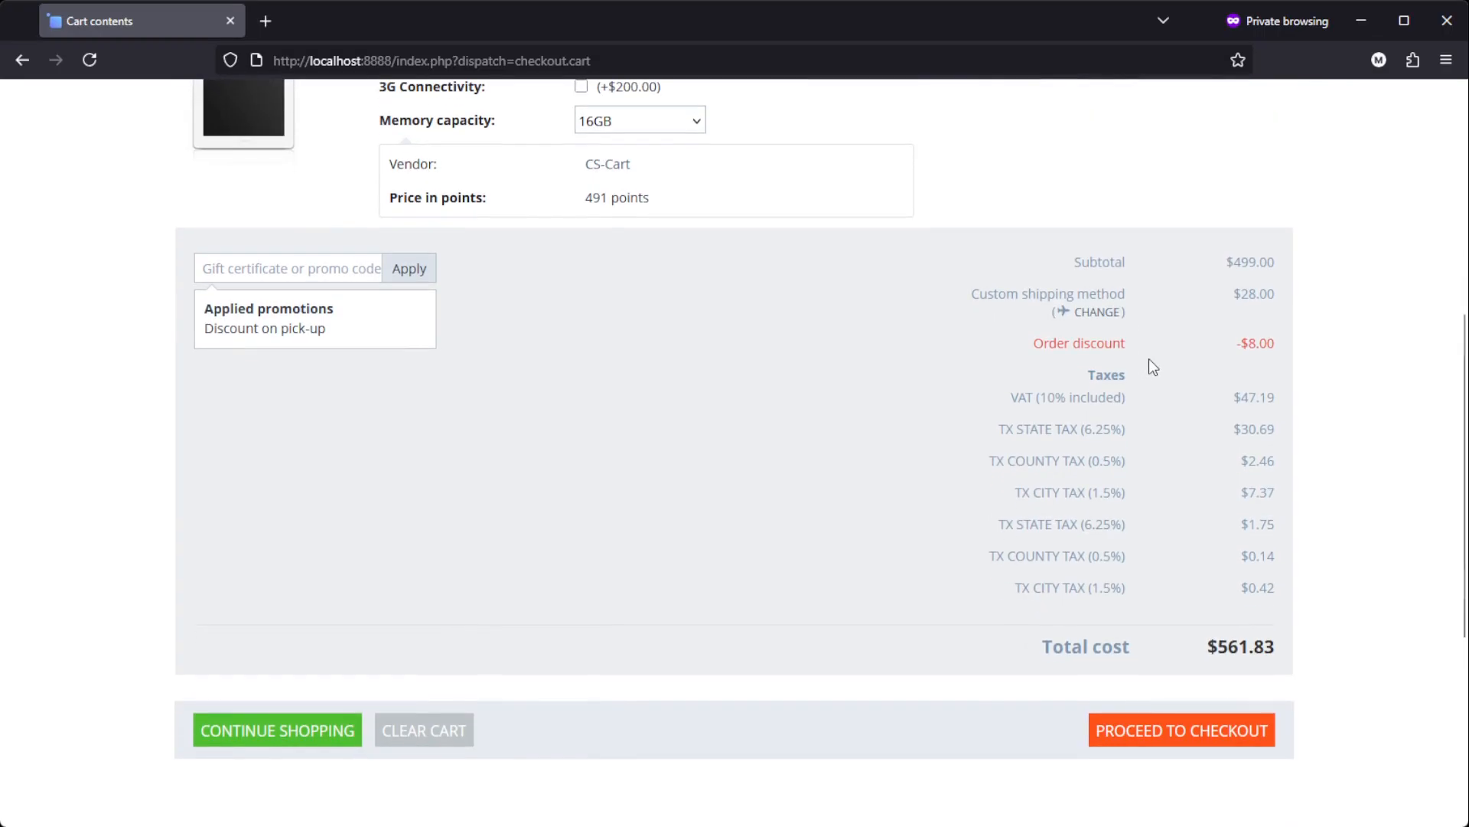